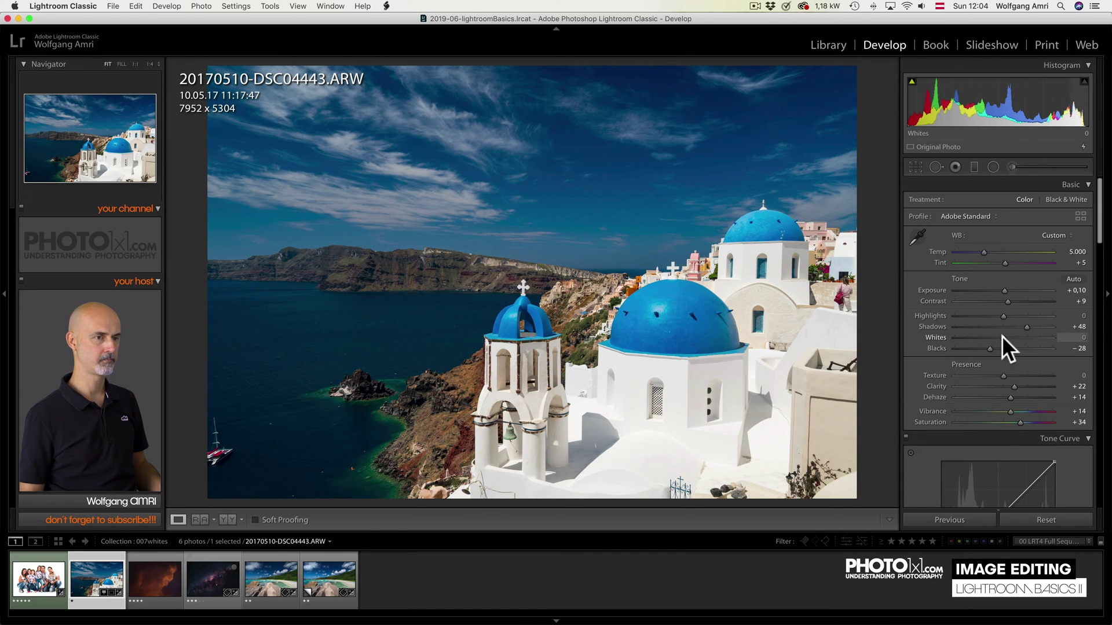
- Lower the Santorini photo's Highlights to −69, leaving Whites reset to 0
{"action": "left_click_drag", "start_coordinate": [1003, 335], "coordinate": [947, 335]}
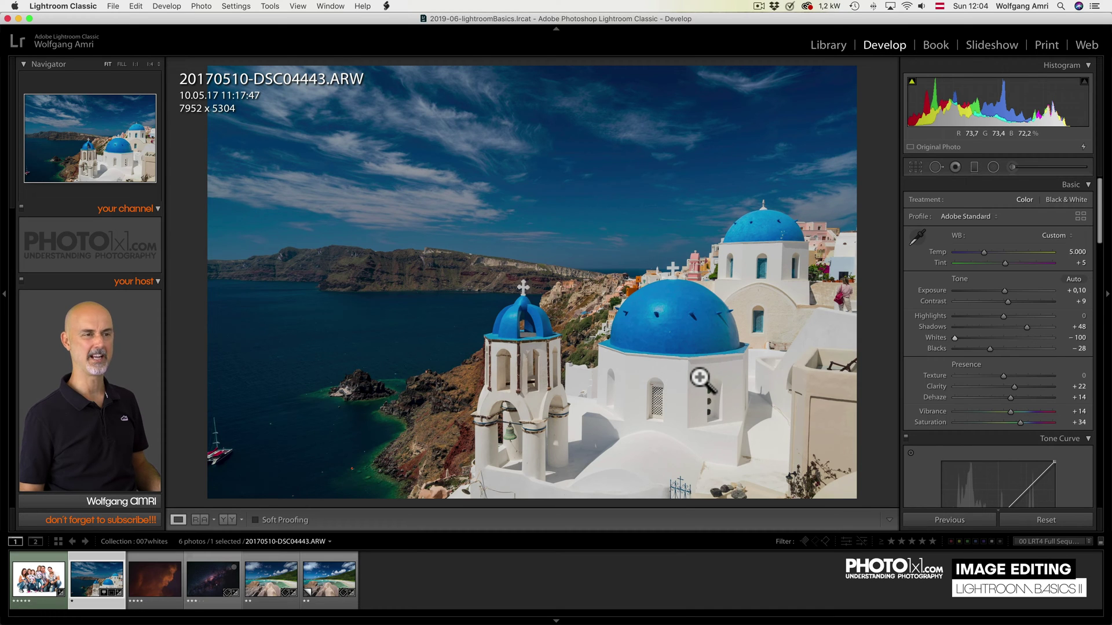
{"action": "double_click", "coordinate": [930, 335]}
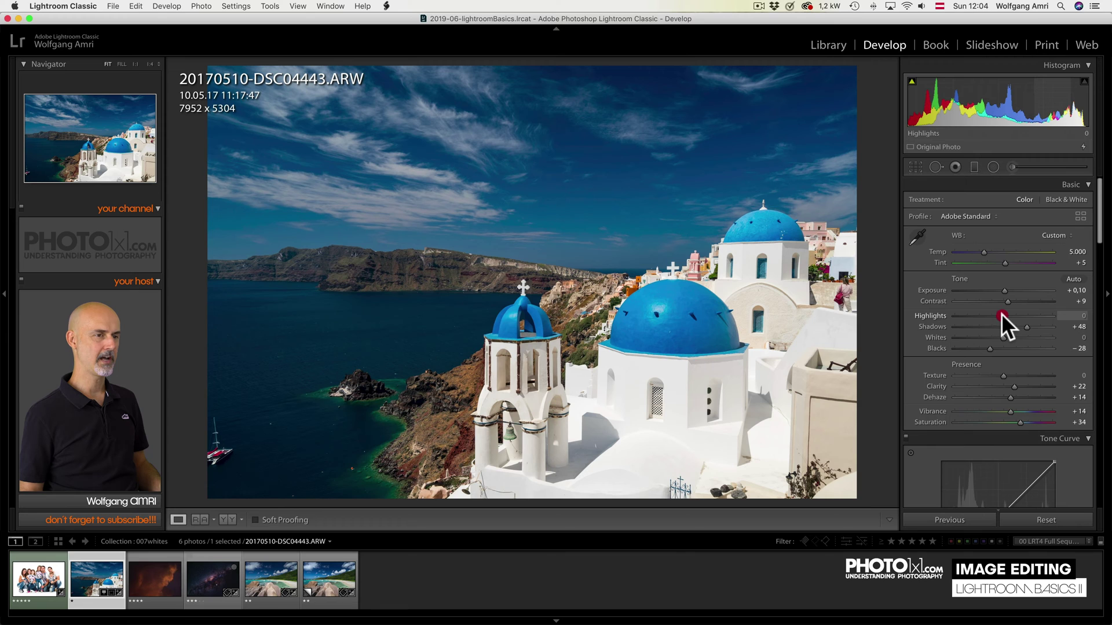
{"action": "left_click_drag", "start_coordinate": [1002, 313], "coordinate": [978, 313]}
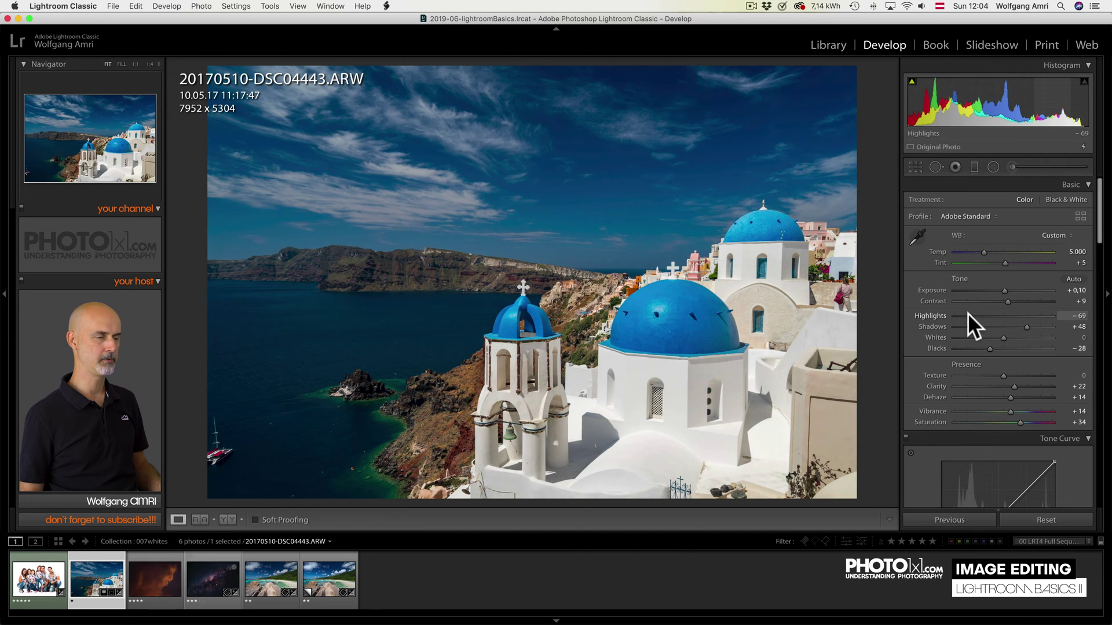
{"action": "left_click", "coordinate": [974, 313]}
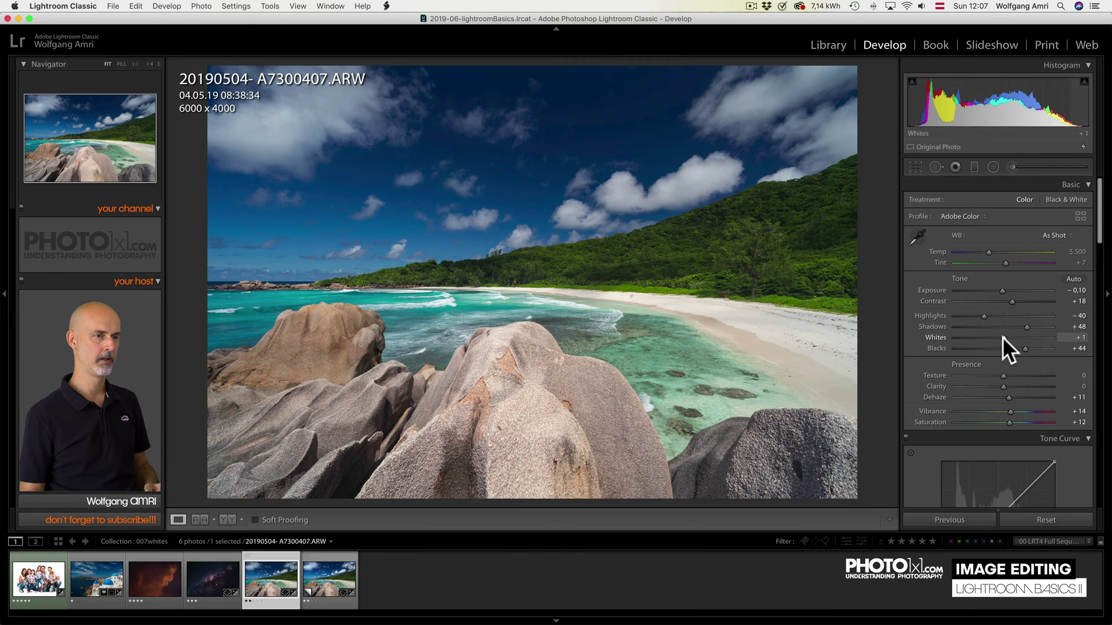
- Raise the beach photo's Exposure to +1.45 and auto-set its Whites to −8
{"action": "left_click_drag", "start_coordinate": [1002, 335], "coordinate": [1025, 335]}
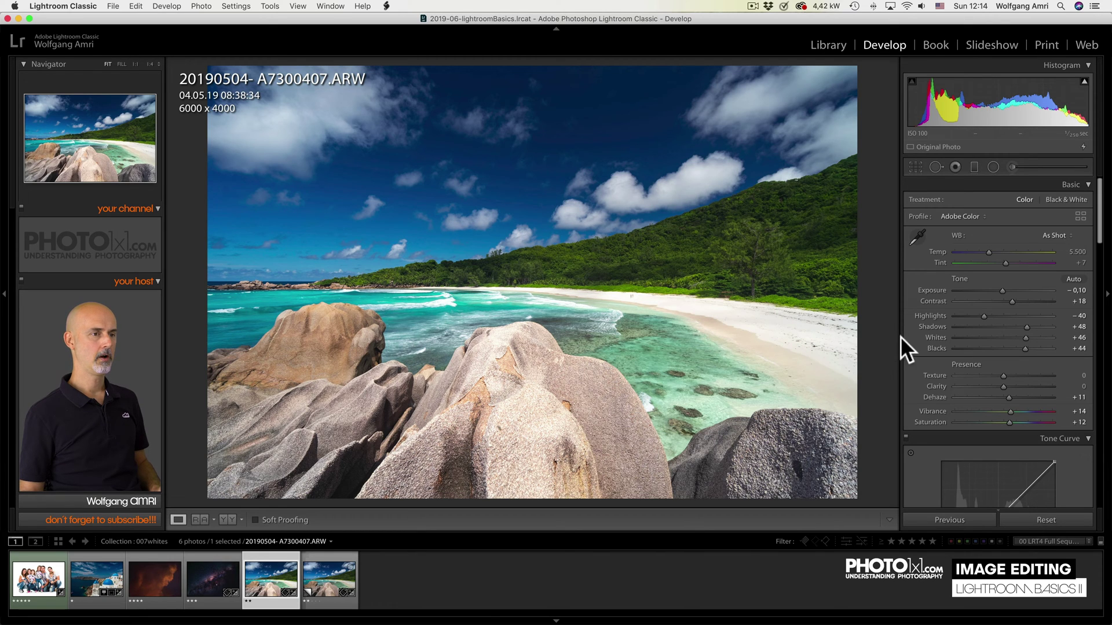
{"action": "key", "text": "shift"}
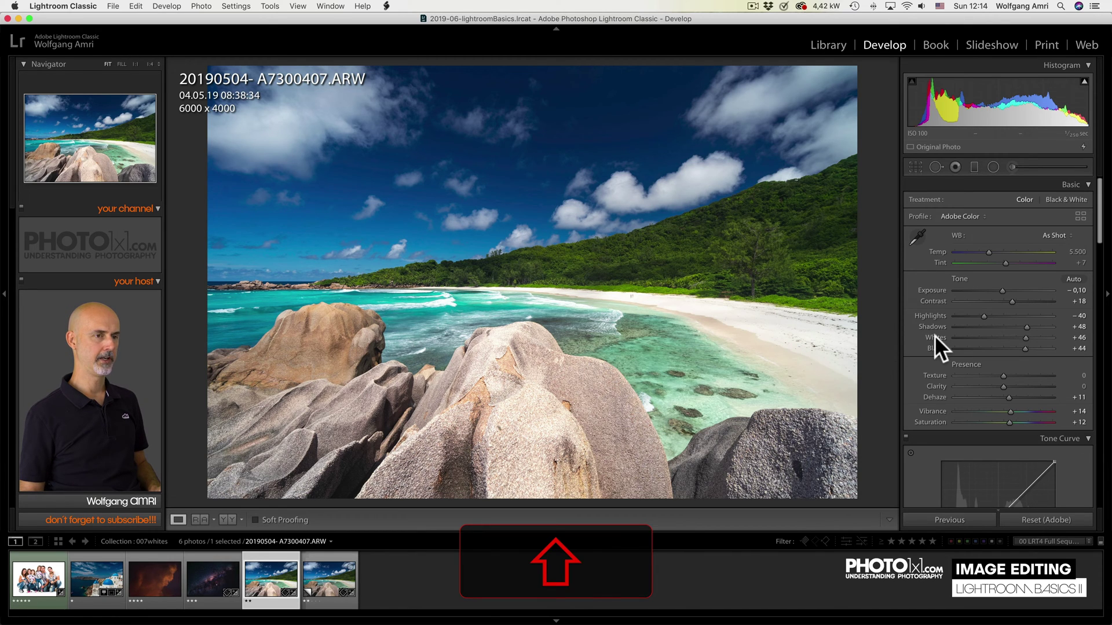
{"action": "double_click", "coordinate": [934, 338], "text": "shift"}
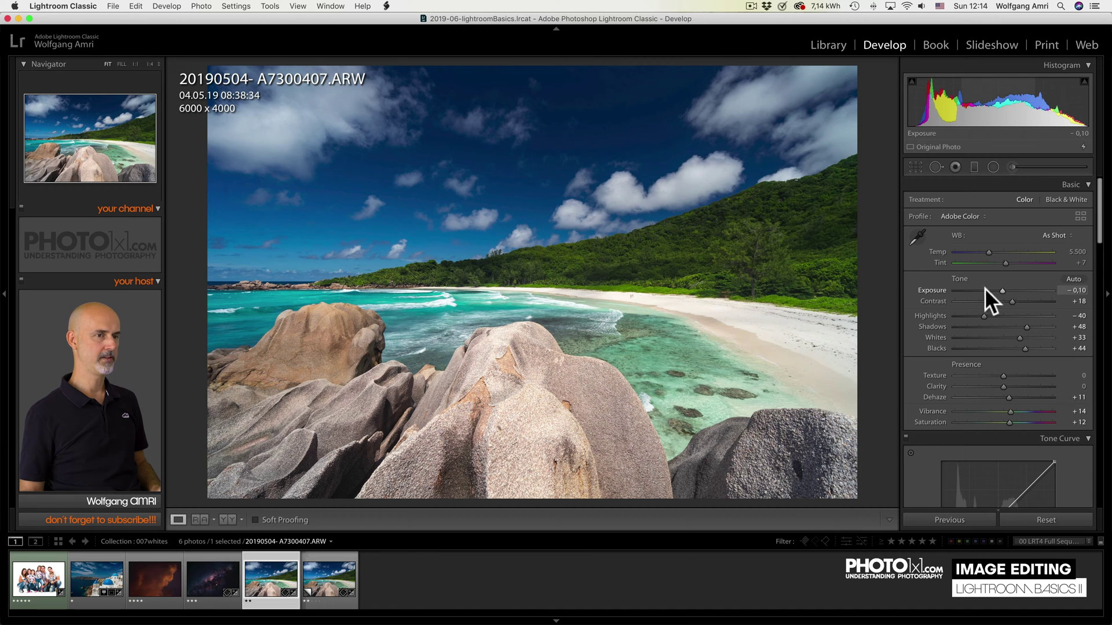
{"action": "left_click_drag", "start_coordinate": [1003, 289], "coordinate": [1017, 288]}
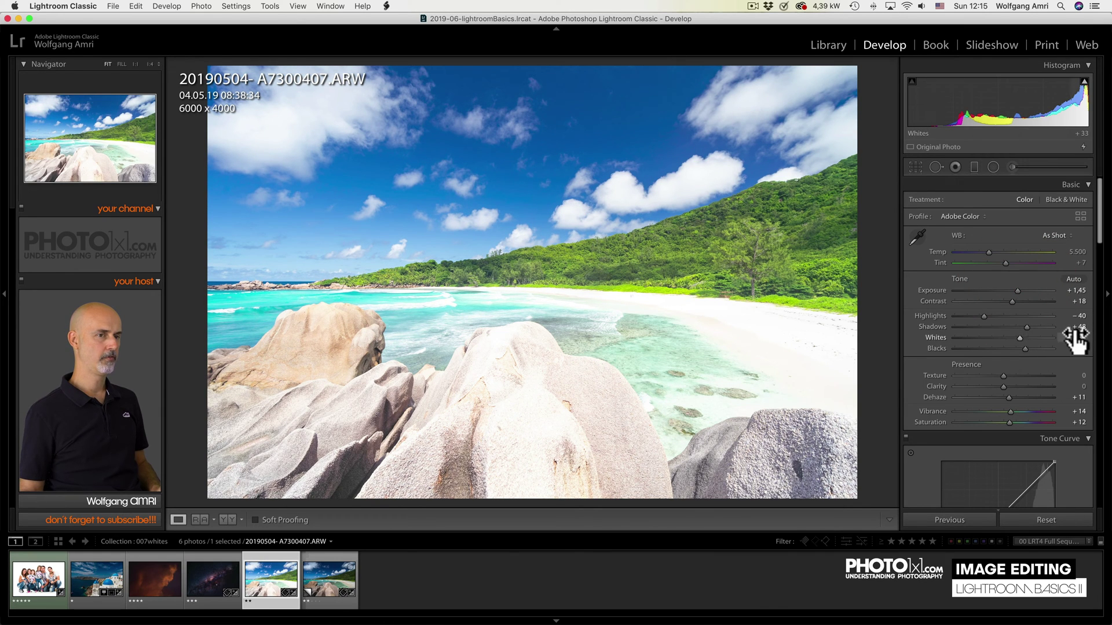
{"action": "double_click", "coordinate": [934, 335], "text": "shift"}
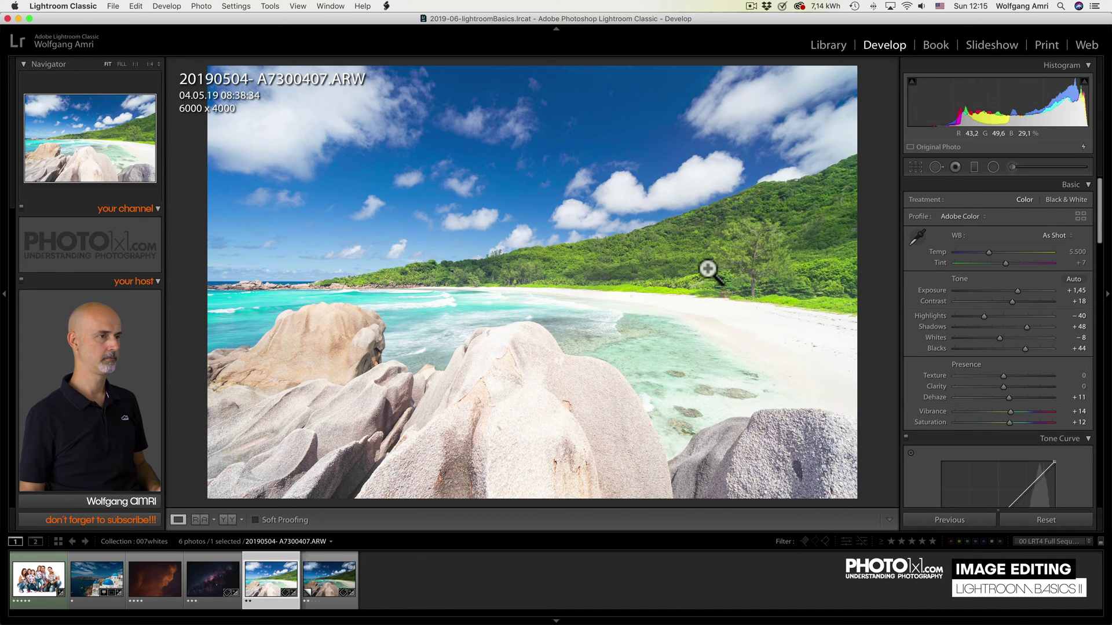
{"action": "key", "text": "Left"}
{"action": "key", "text": "Left"}
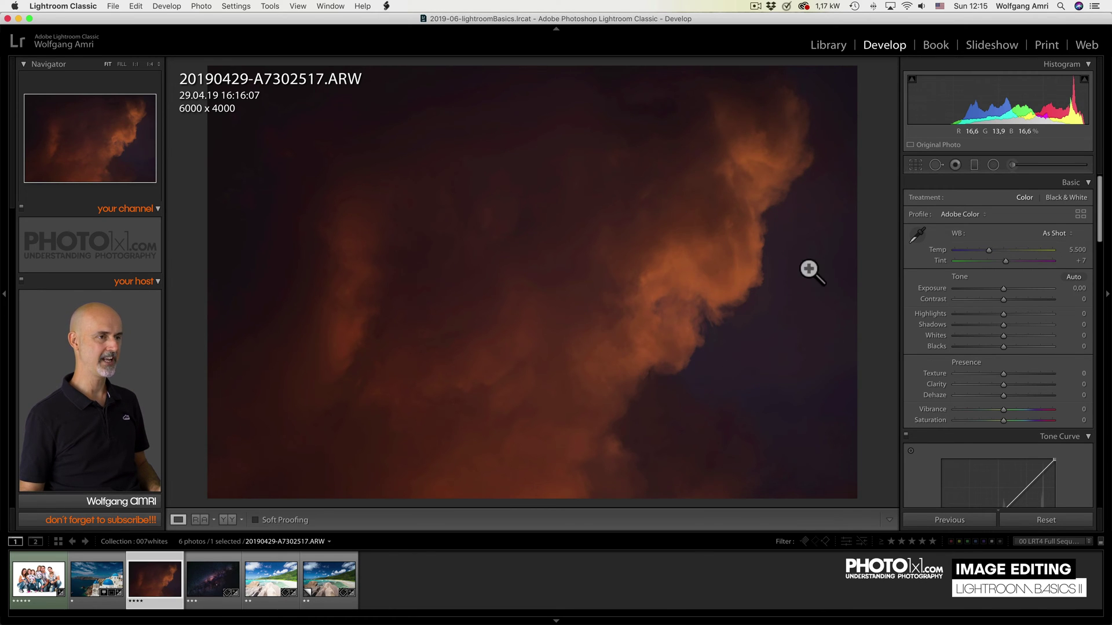
- Auto-set the cloud photo's Whites to +99 with a Shift-double-click
{"action": "key", "text": "shift"}
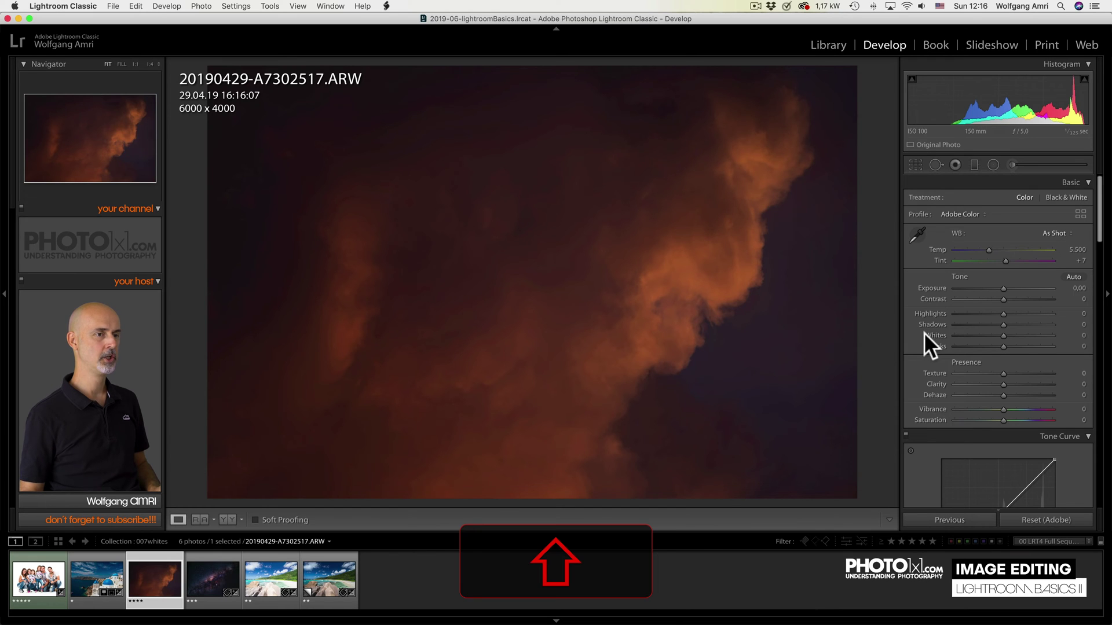
{"action": "double_click", "coordinate": [932, 334], "text": "shift"}
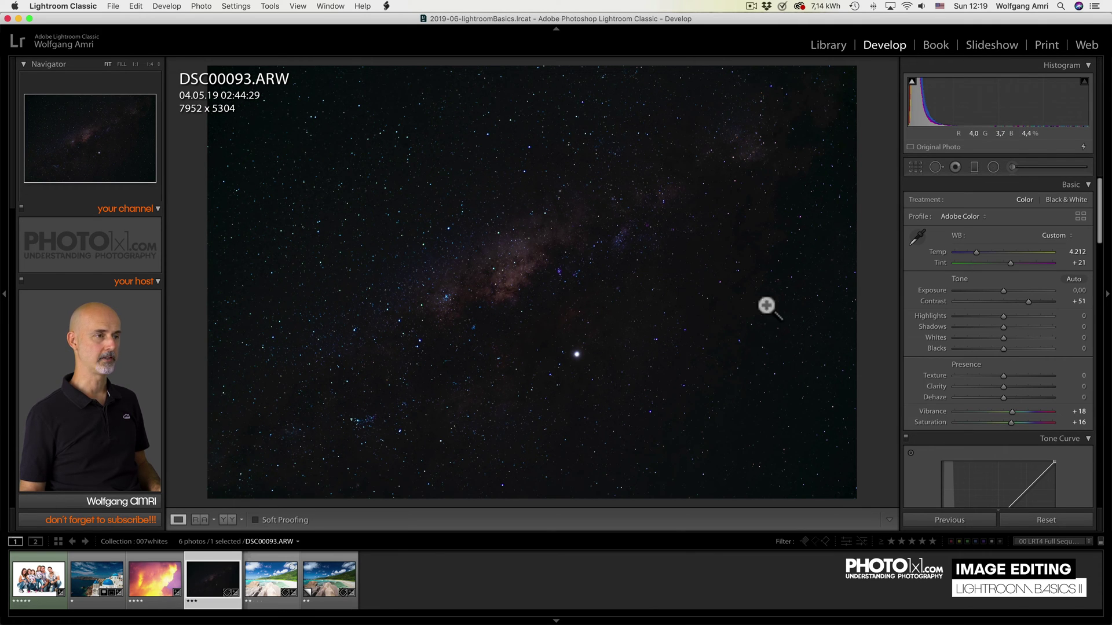
- Auto-set the Milky Way photo's Whites to −37 after brightening them
{"action": "left_click_drag", "start_coordinate": [1003, 338], "coordinate": [1030, 335]}
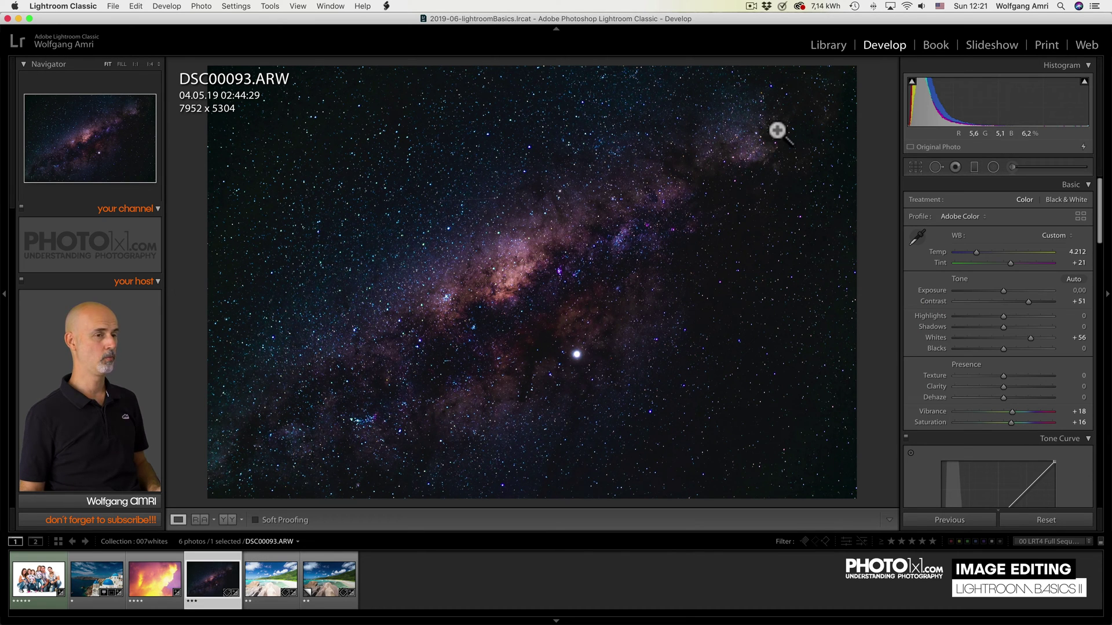
{"action": "key", "text": "shift"}
{"action": "double_click", "coordinate": [934, 334], "text": "shift"}
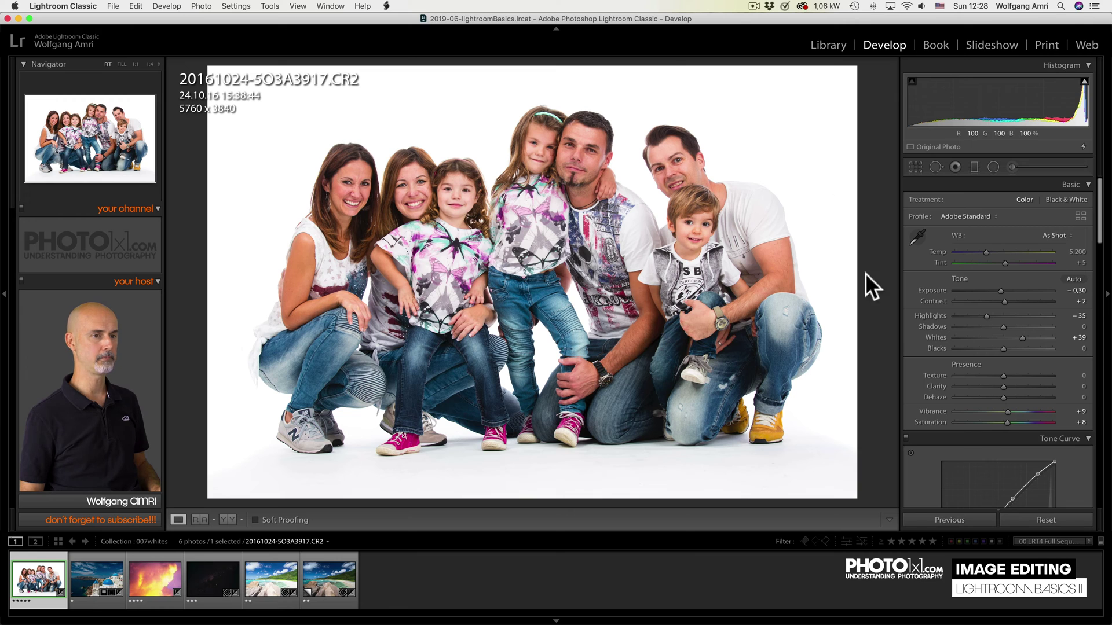
- Undo a Reset to restore the family photo's edits and turn on clipping indicators
{"action": "left_click", "coordinate": [1033, 518]}
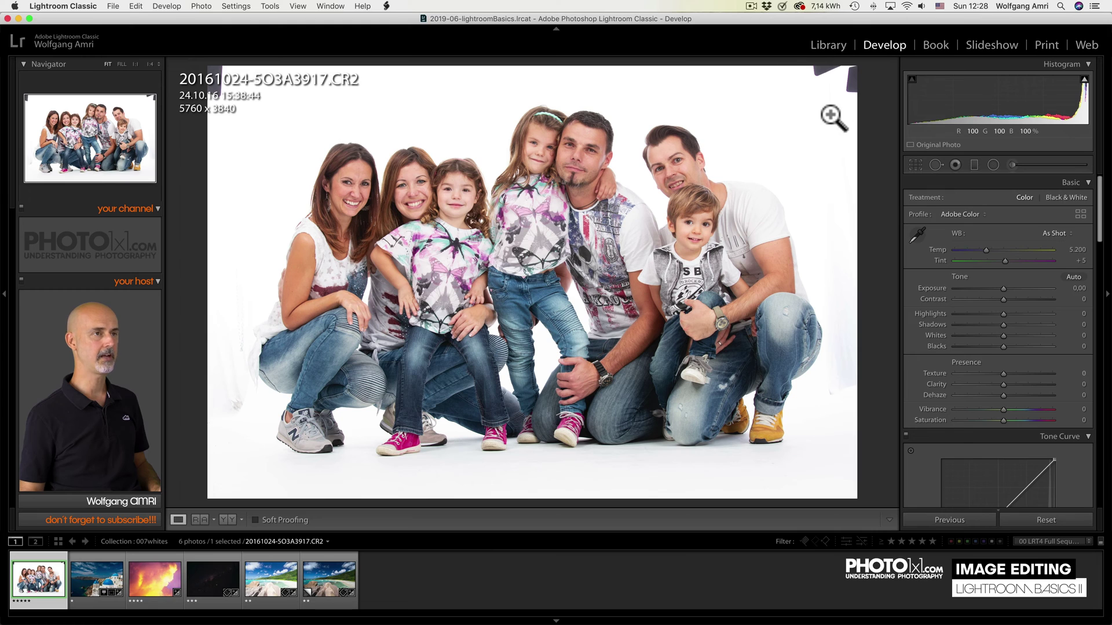
{"action": "key", "text": "super"}
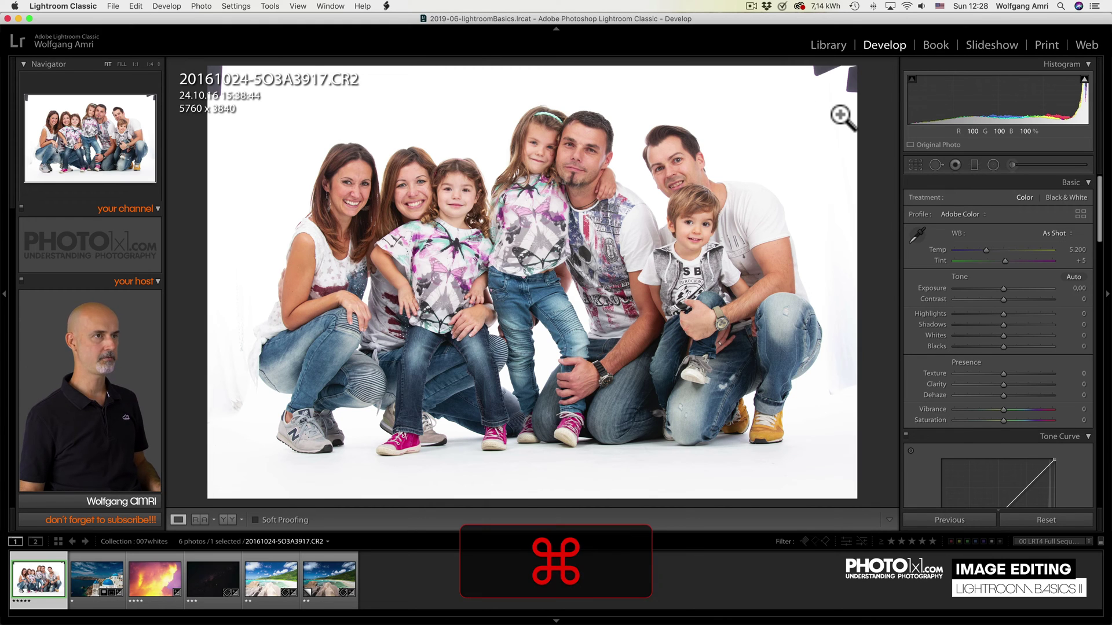
{"action": "key", "text": "super+z"}
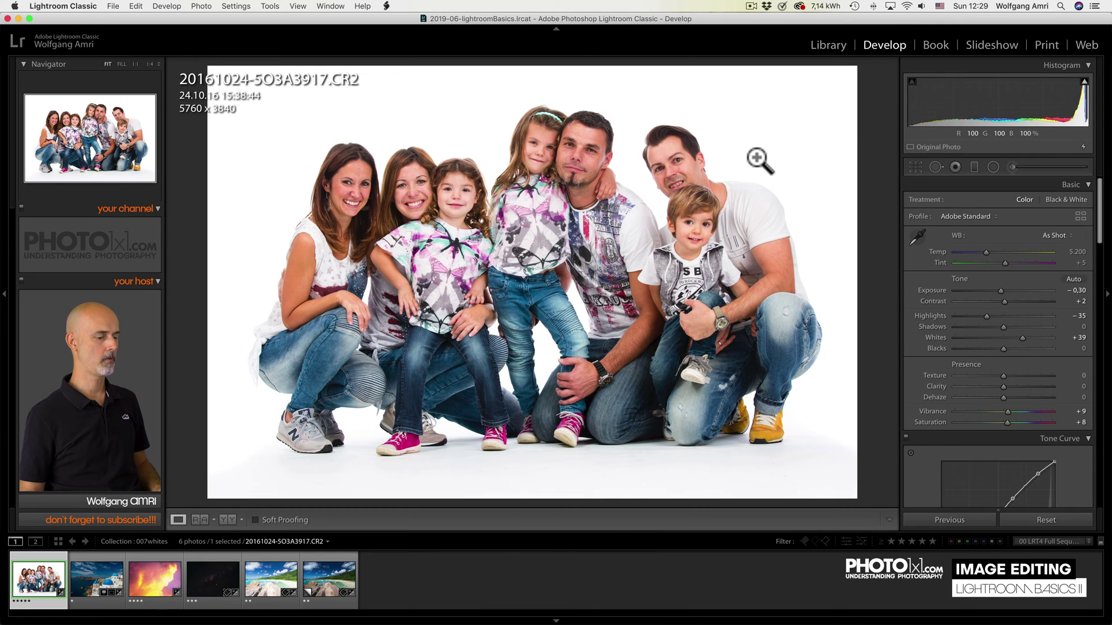
{"action": "key", "text": "j"}
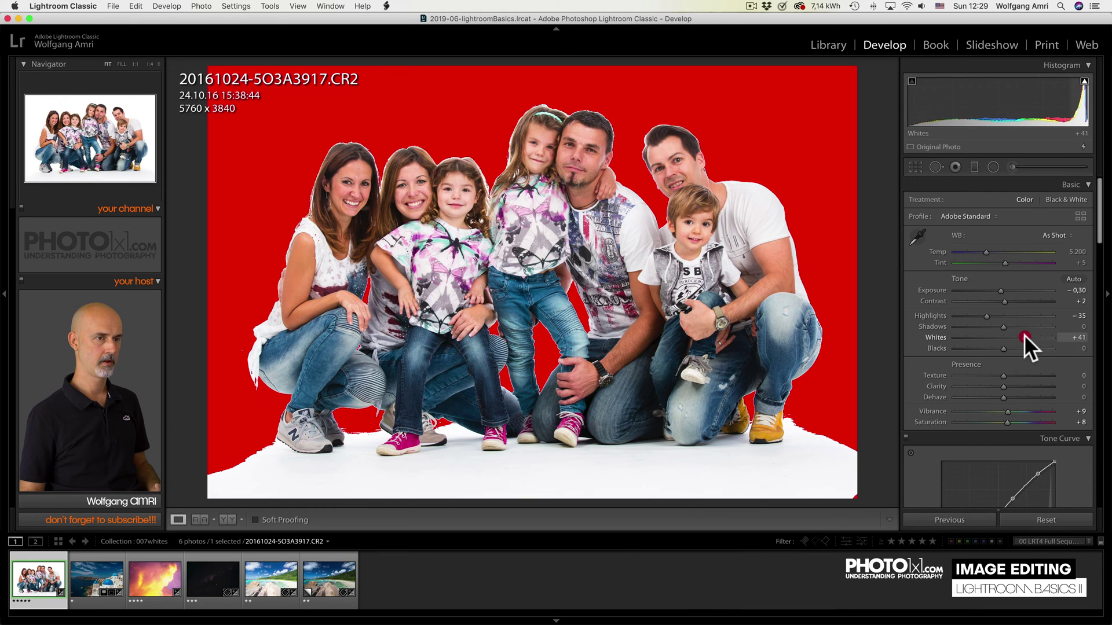
- Push the family photo's Whites to +81, hide clipping, and lower Highlights slightly
{"action": "left_click_drag", "start_coordinate": [1025, 337], "coordinate": [1044, 335]}
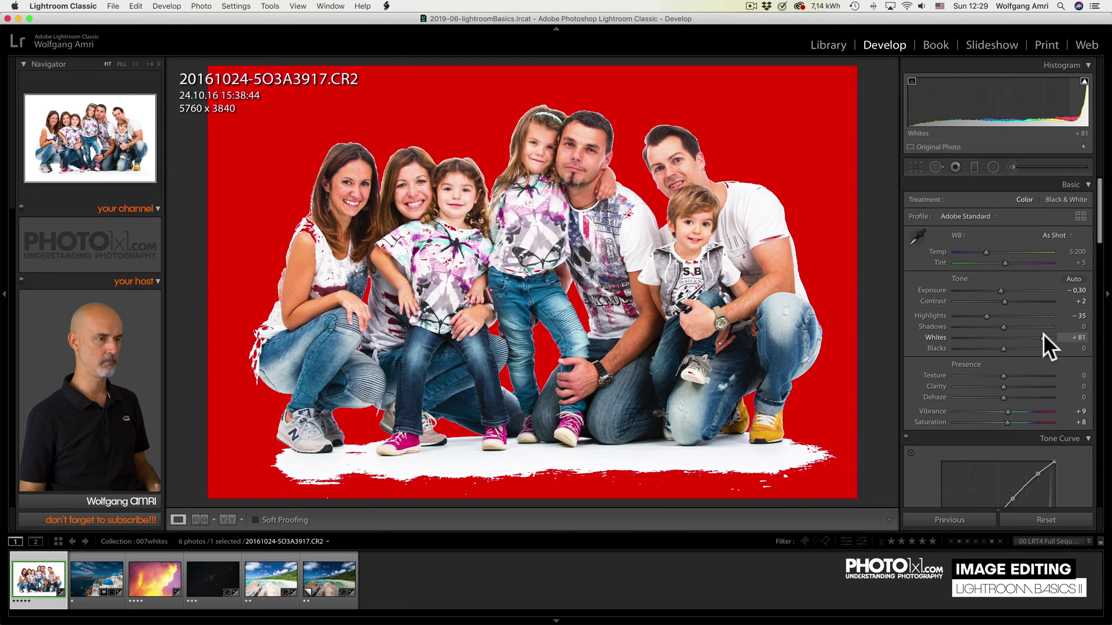
{"action": "left_click", "coordinate": [1043, 334]}
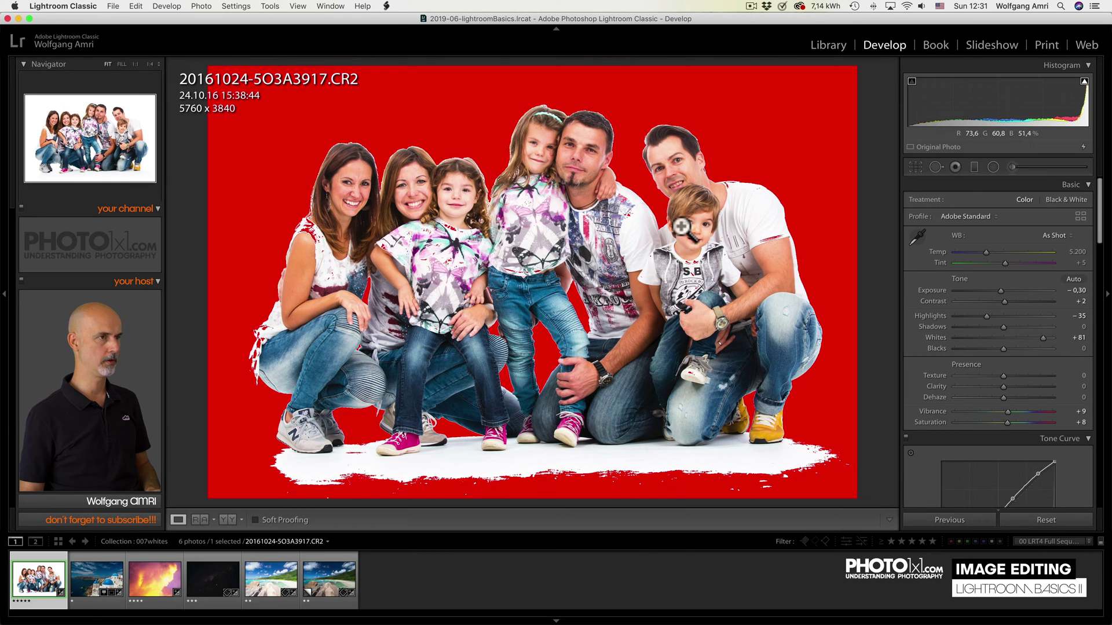
{"action": "key", "text": "j"}
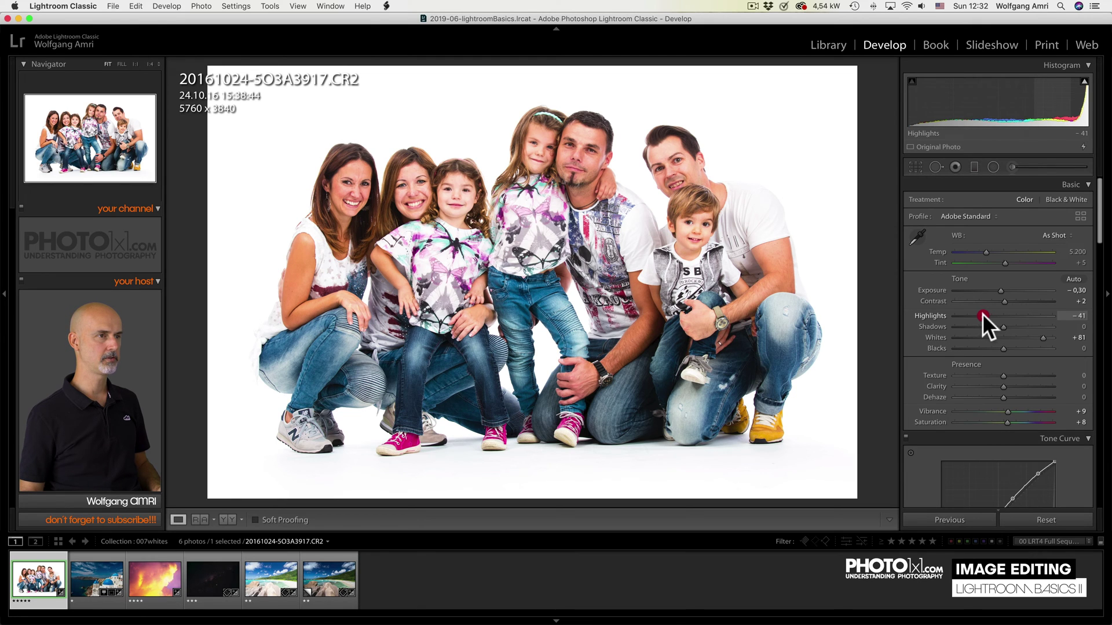
{"action": "left_click_drag", "start_coordinate": [978, 314], "coordinate": [978, 314]}
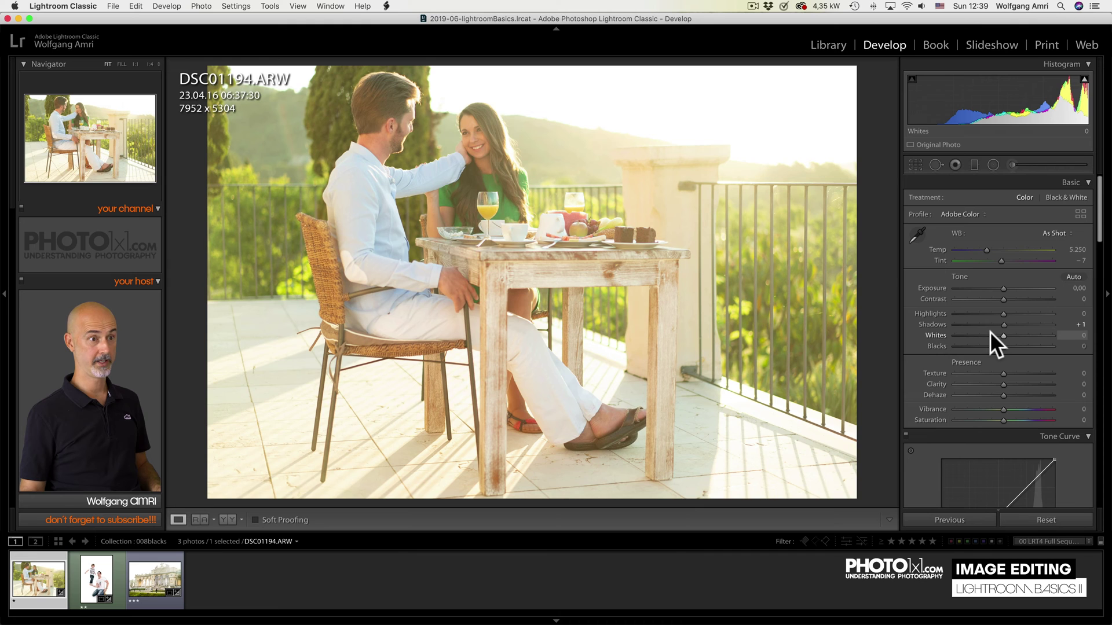
- Auto-set the terrace photo's black point, then lighten Blacks to −55
{"action": "key", "text": "shift"}
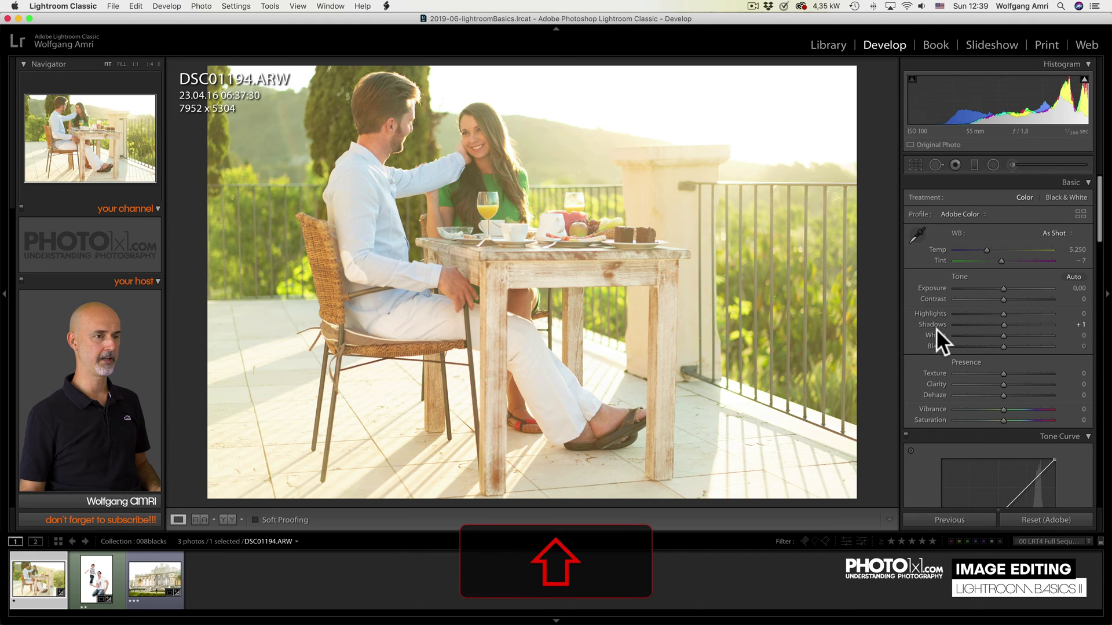
{"action": "double_click", "coordinate": [937, 346], "text": "shift"}
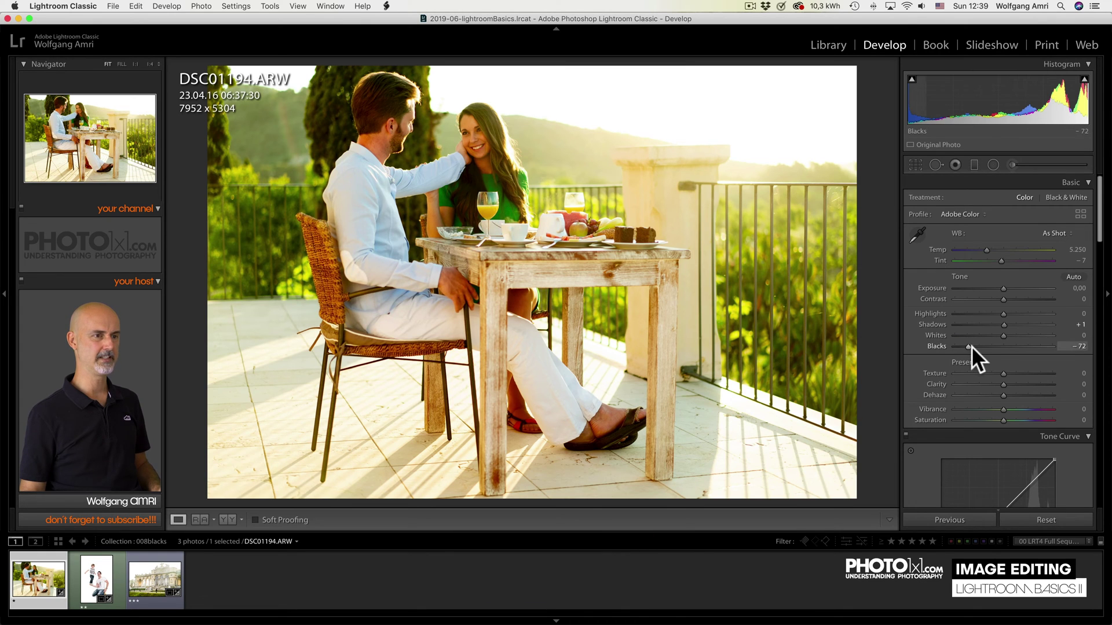
{"action": "left_click_drag", "start_coordinate": [967, 345], "coordinate": [978, 344]}
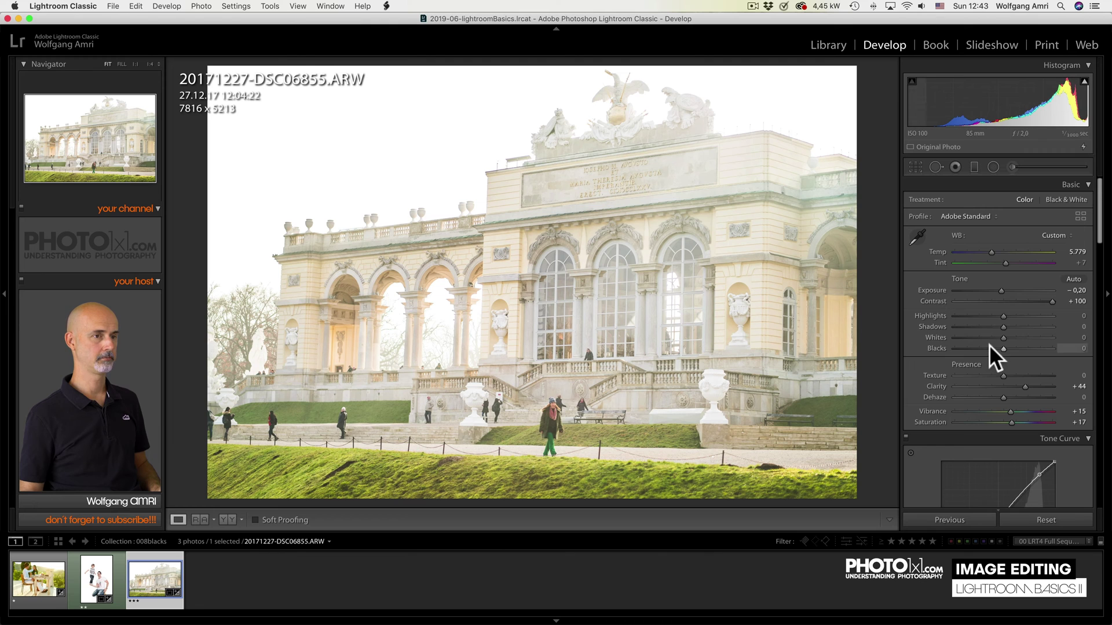
- Darken the Gloriette photo's Blacks to −35 and go to the father-and-son photo
{"action": "left_click_drag", "start_coordinate": [1003, 346], "coordinate": [980, 345]}
{"action": "key", "text": "Left"}
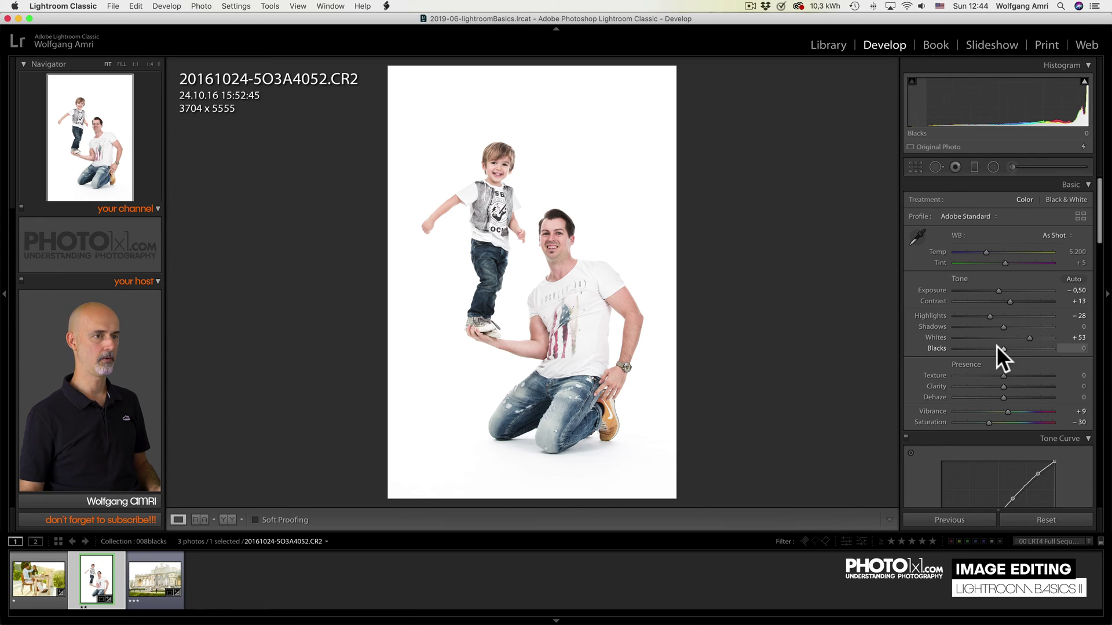
- Deepen the father-and-son photo's Blacks to −30
{"action": "left_click_drag", "start_coordinate": [998, 346], "coordinate": [995, 348]}
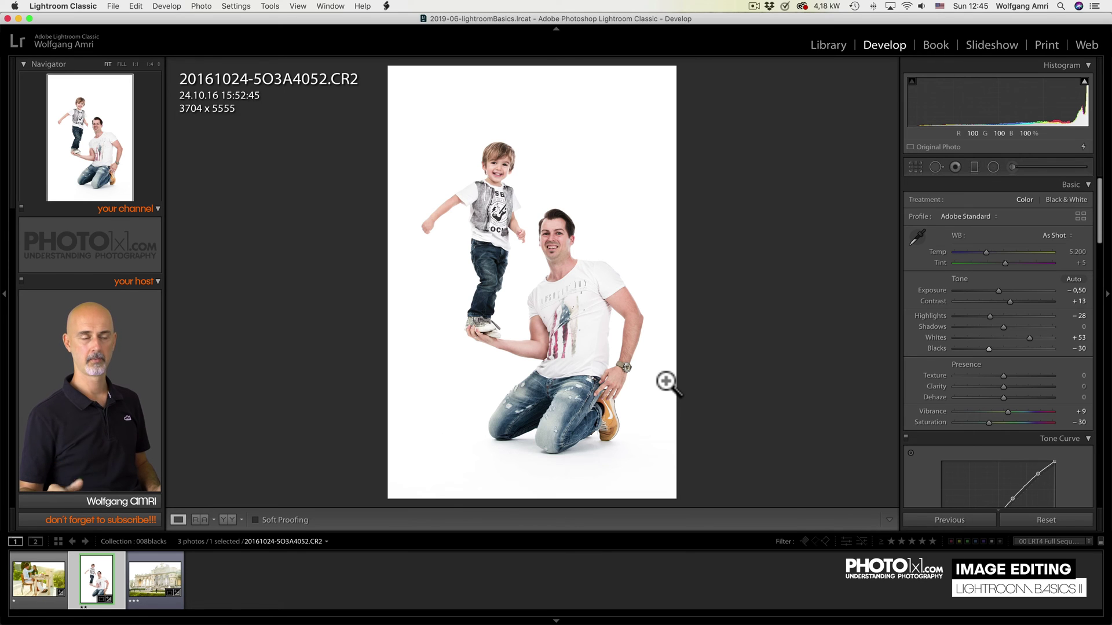
{"action": "scroll", "coordinate": [954, 383], "scroll_direction": "down", "scroll_amount": 1}
{"action": "scroll", "coordinate": [955, 384], "scroll_direction": "down", "scroll_amount": 5}
{"action": "scroll", "coordinate": [926, 367], "scroll_direction": "up", "scroll_amount": 6}
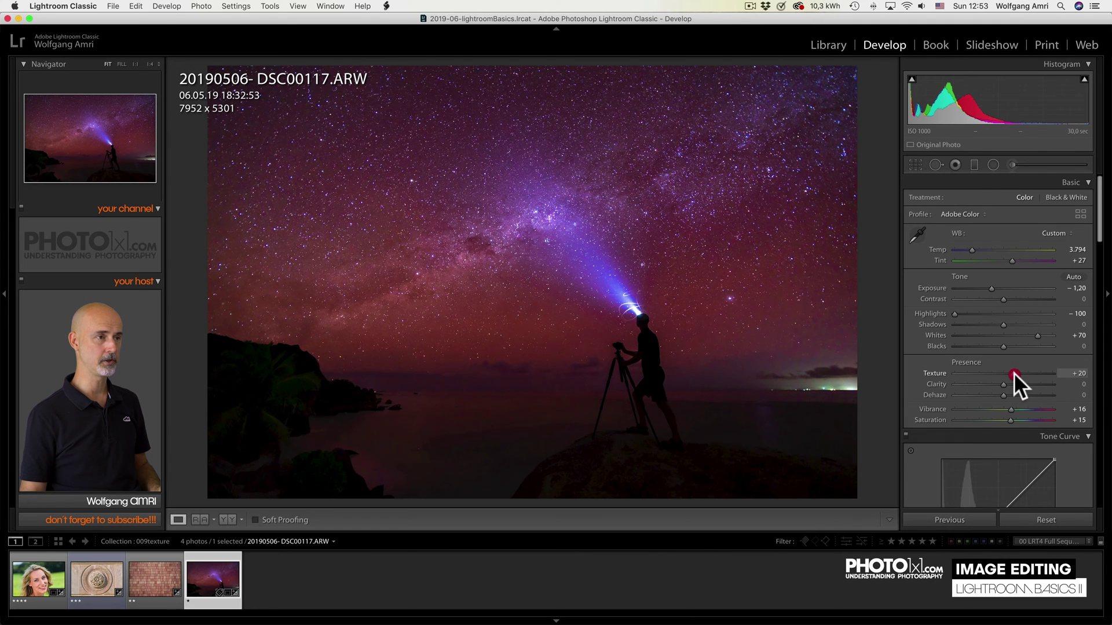
- Zoom to 1:1 on the star field and raise the night-sky photo's Texture to +100
{"action": "left_click", "coordinate": [684, 193]}
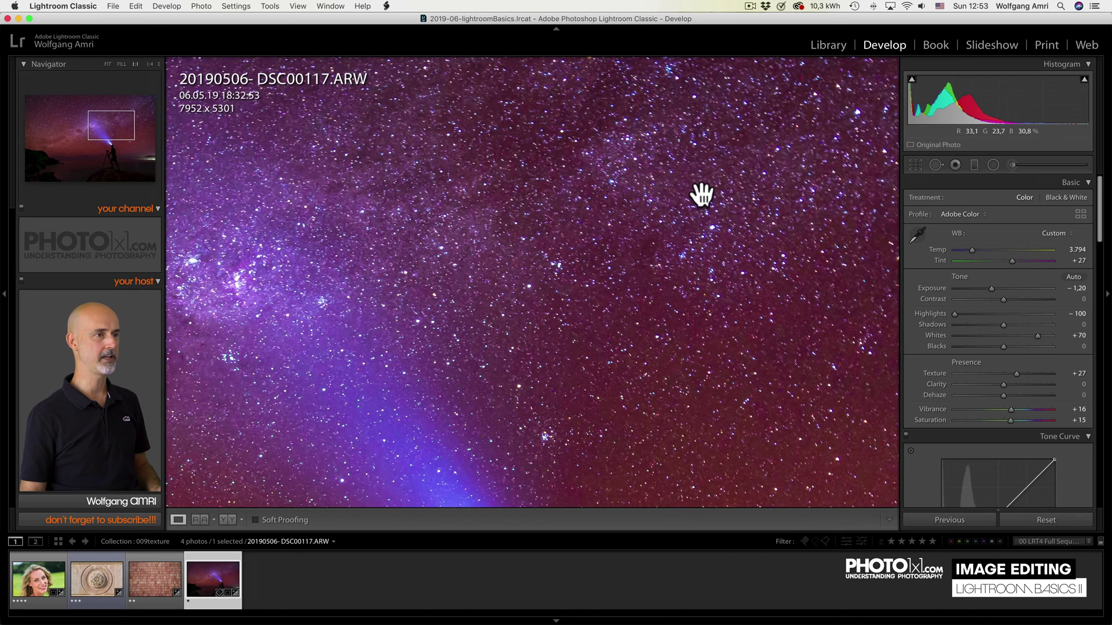
{"action": "left_click_drag", "start_coordinate": [1016, 373], "coordinate": [1055, 370]}
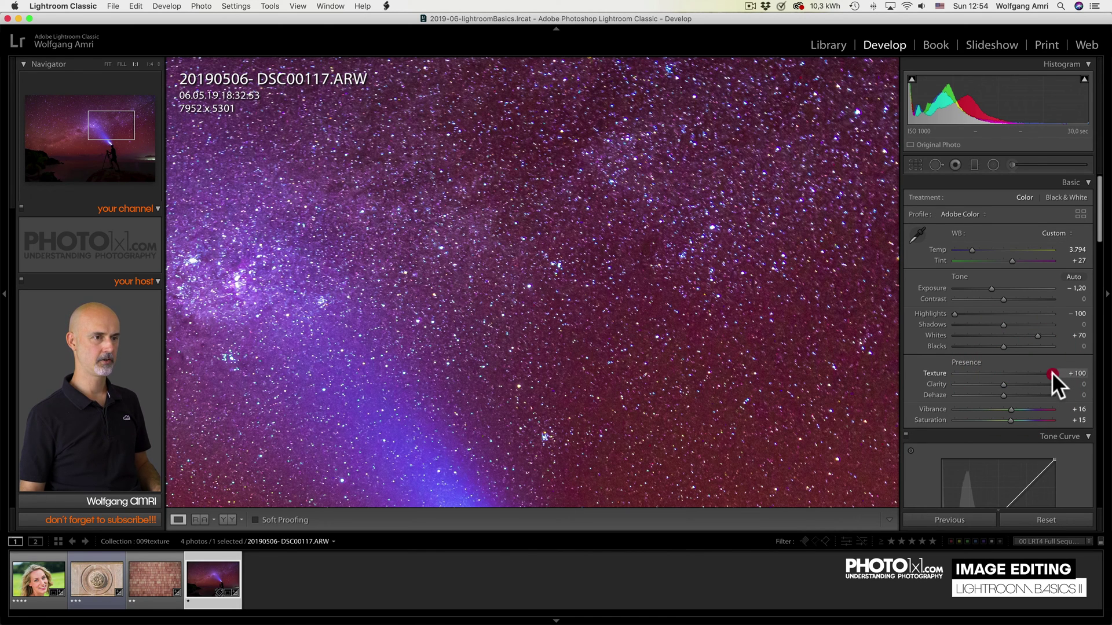
{"action": "left_click_drag", "start_coordinate": [1037, 372], "coordinate": [1059, 381]}
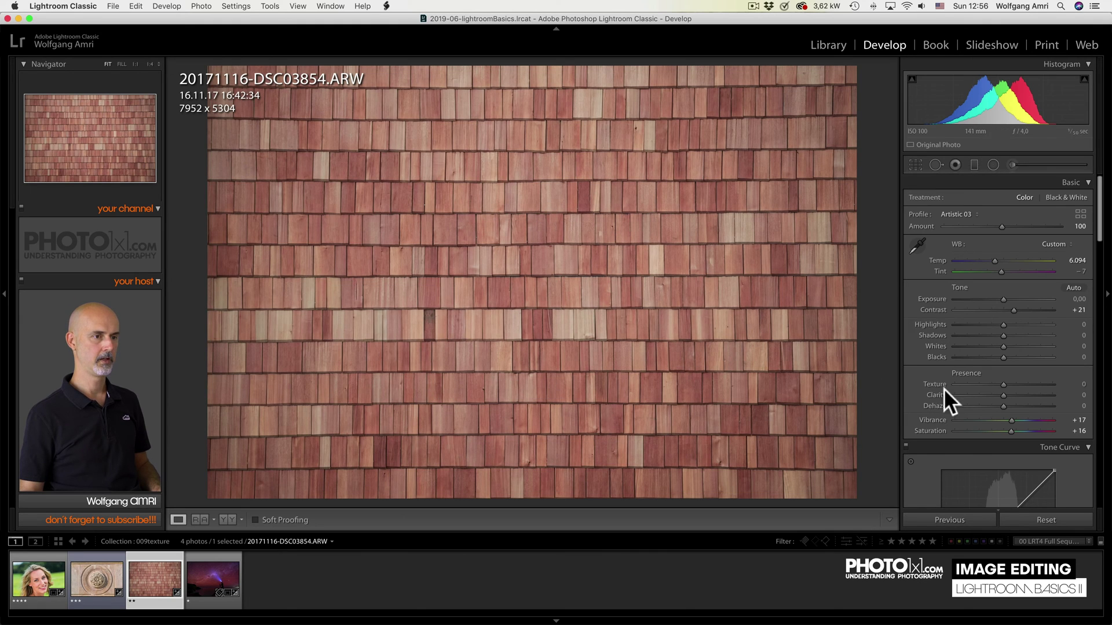
- Increase Texture on the red shingles photo, then on the stone rosette photo
{"action": "left_click_drag", "start_coordinate": [1003, 384], "coordinate": [1057, 374]}
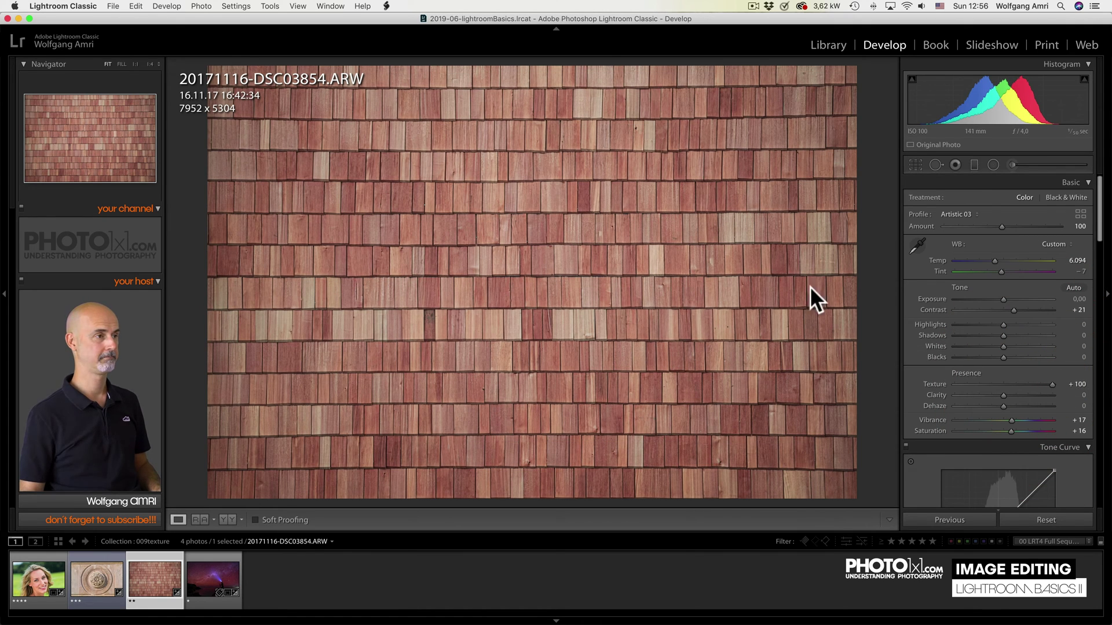
{"action": "key", "text": "Left"}
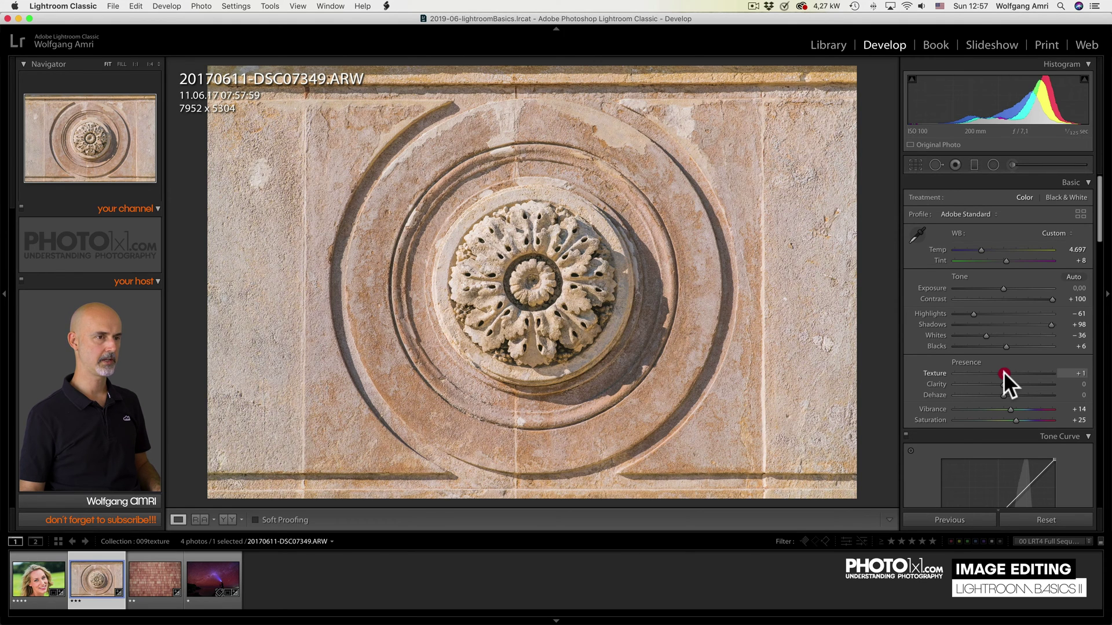
{"action": "left_click_drag", "start_coordinate": [1004, 373], "coordinate": [1029, 370]}
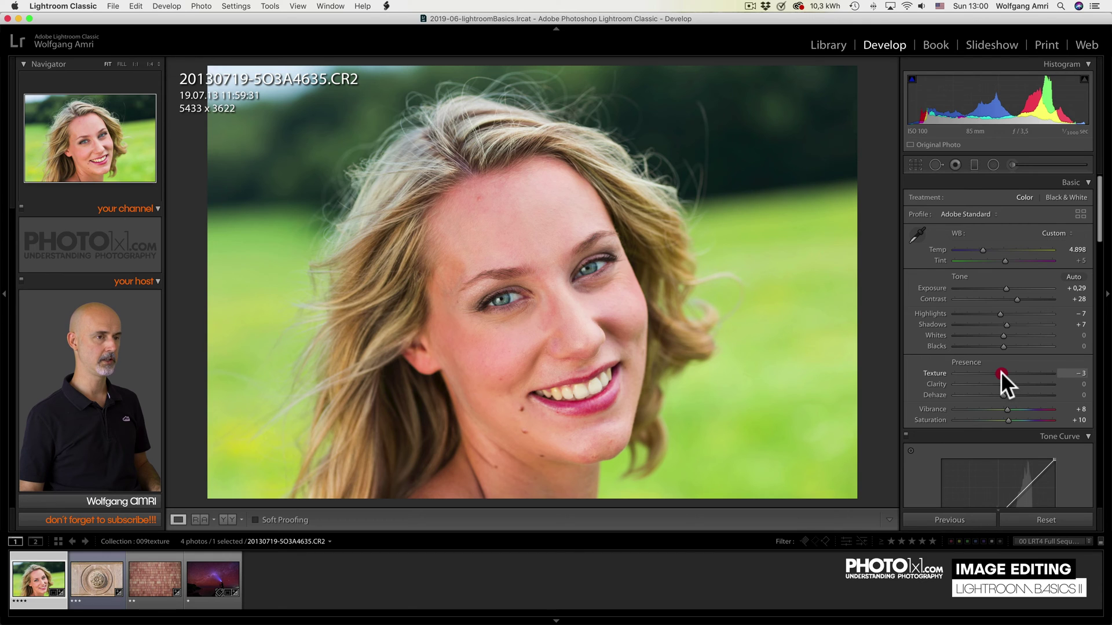
{"action": "left_click_drag", "start_coordinate": [983, 372], "coordinate": [978, 372]}
{"action": "left_click", "coordinate": [972, 370]}
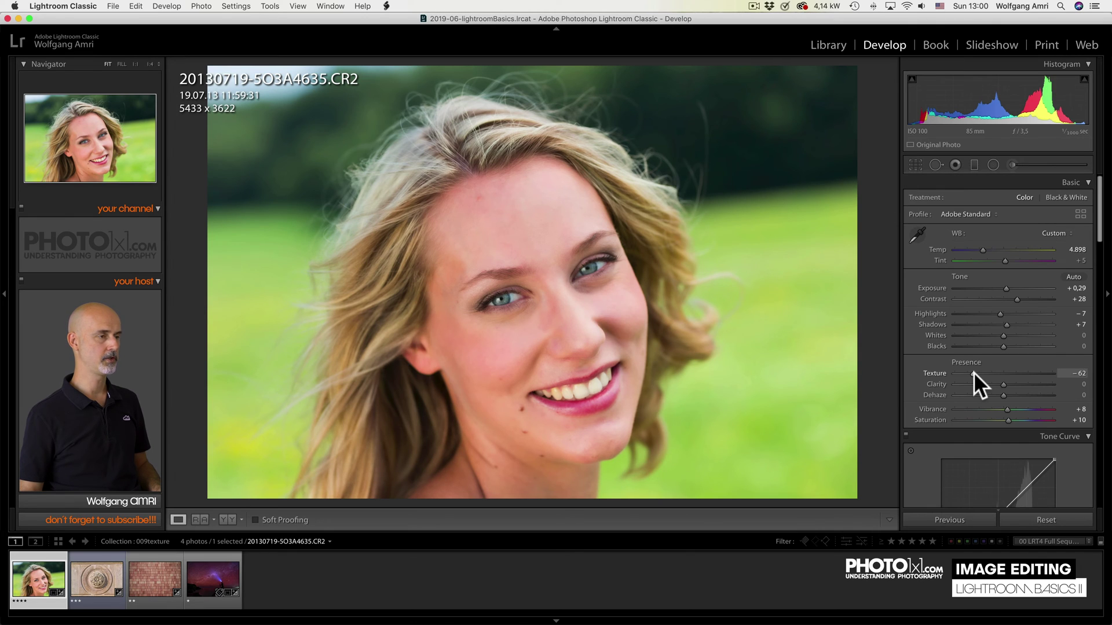
{"action": "left_click_drag", "start_coordinate": [974, 373], "coordinate": [1002, 371]}
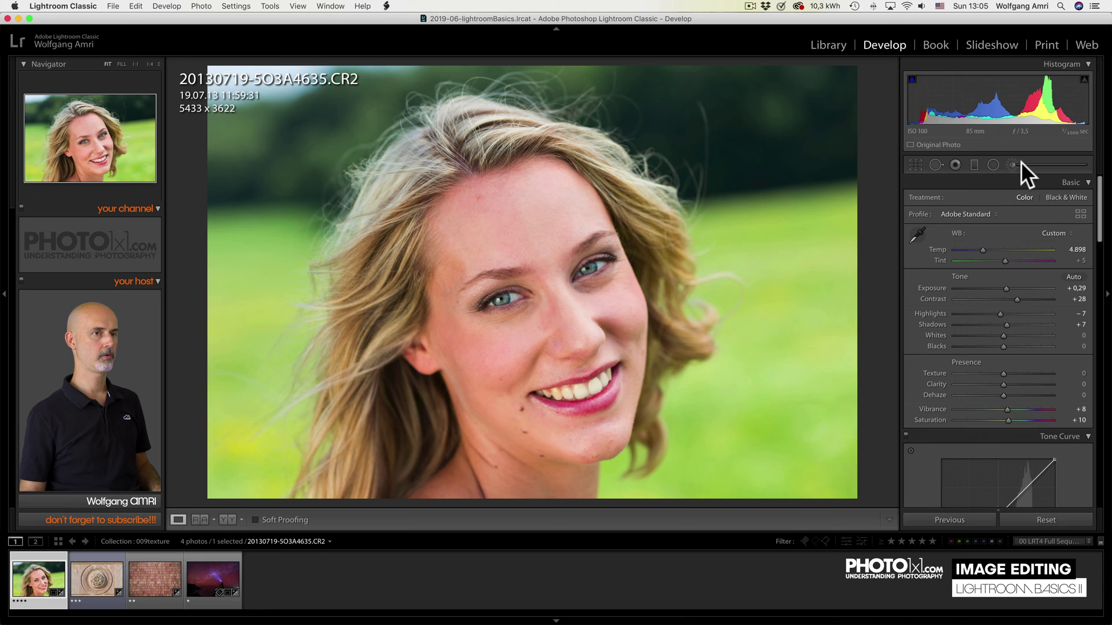
- Place an Adjustment Brush pin on the forehead, pins hidden, with brush Texture at −100
{"action": "left_click", "coordinate": [1020, 162]}
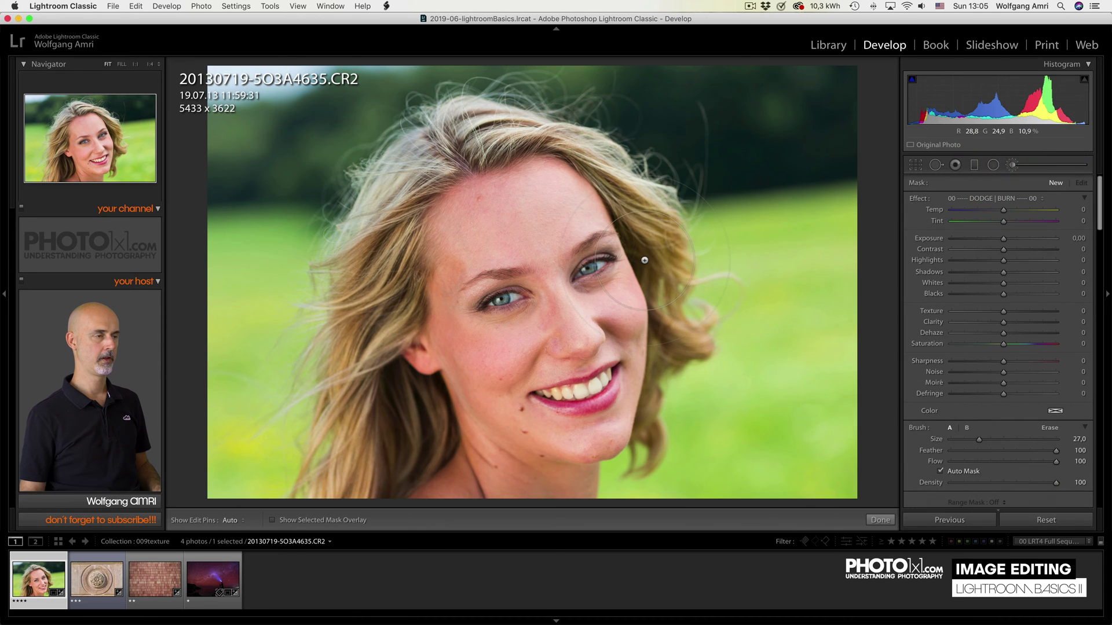
{"action": "key", "text": "h"}
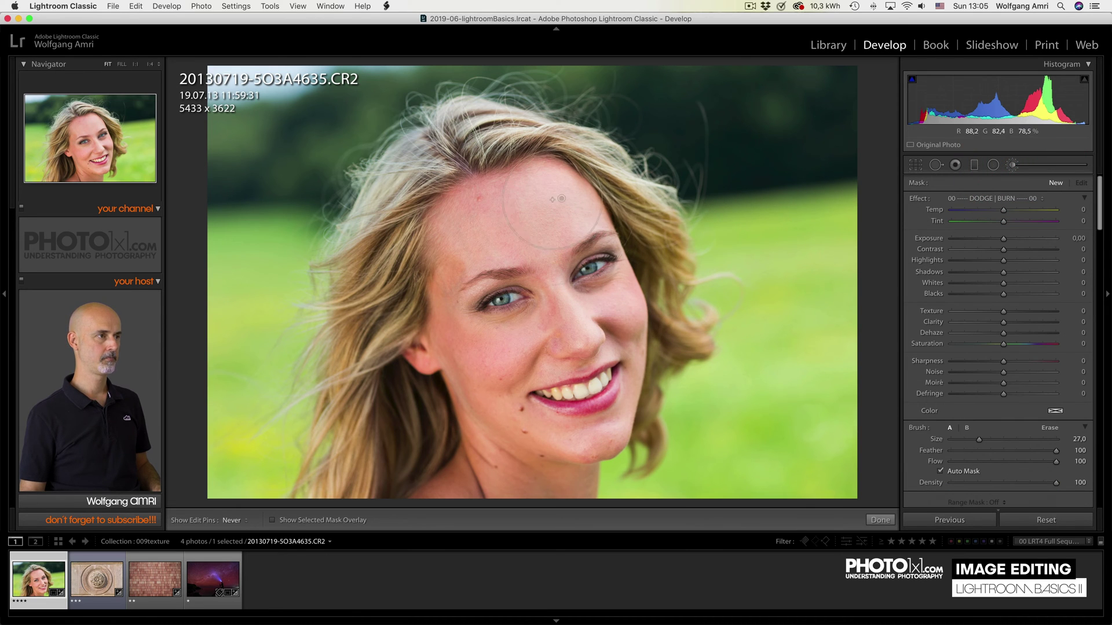
{"action": "left_click", "coordinate": [483, 220]}
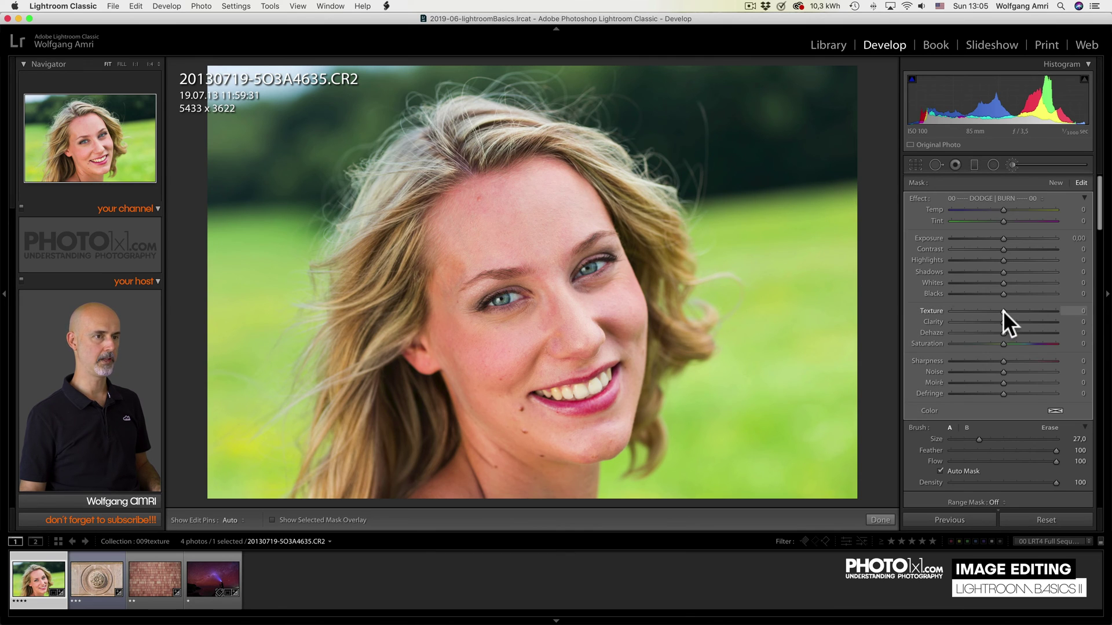
{"action": "left_click_drag", "start_coordinate": [1003, 310], "coordinate": [975, 311]}
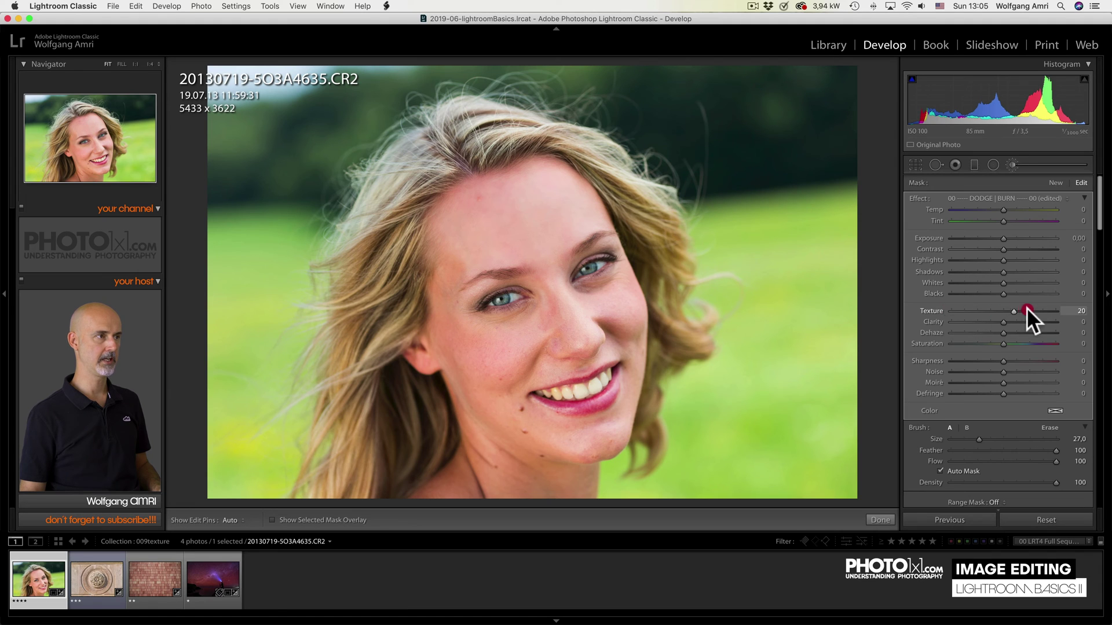
{"action": "mouse_move", "coordinate": [1031, 309]}
{"action": "left_mouse_down"}
{"action": "mouse_move", "coordinate": [1071, 306]}
{"action": "mouse_move", "coordinate": [934, 310]}
{"action": "left_mouse_up"}
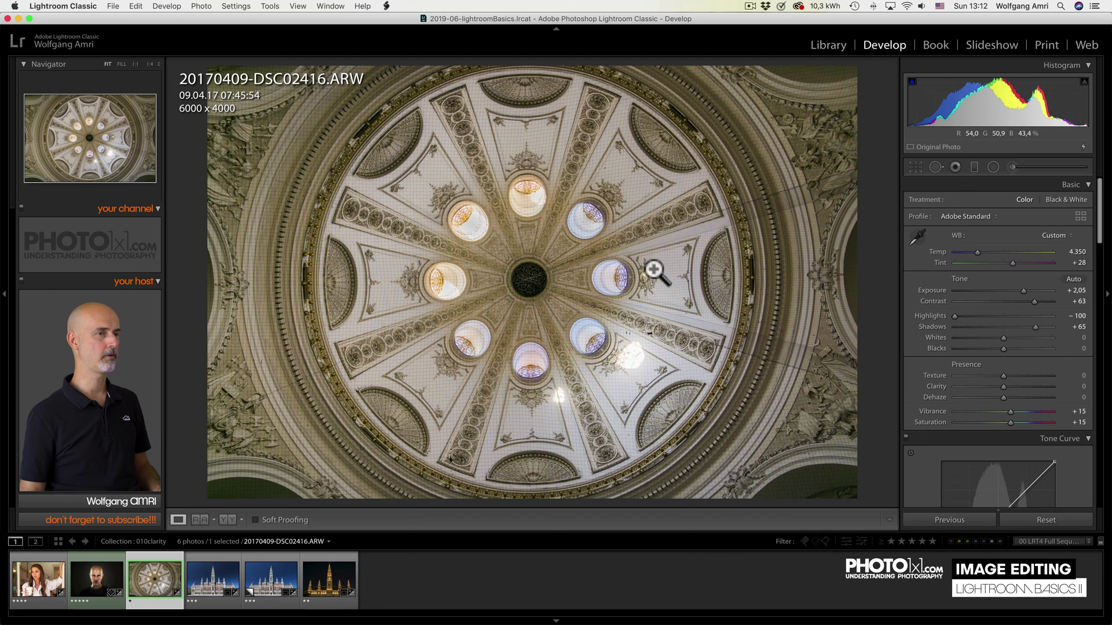
- Set Clarity to +100 on the dome ceiling photo
{"action": "left_click", "coordinate": [1000, 386]}
{"action": "left_click_drag", "start_coordinate": [1005, 386], "coordinate": [1061, 374]}
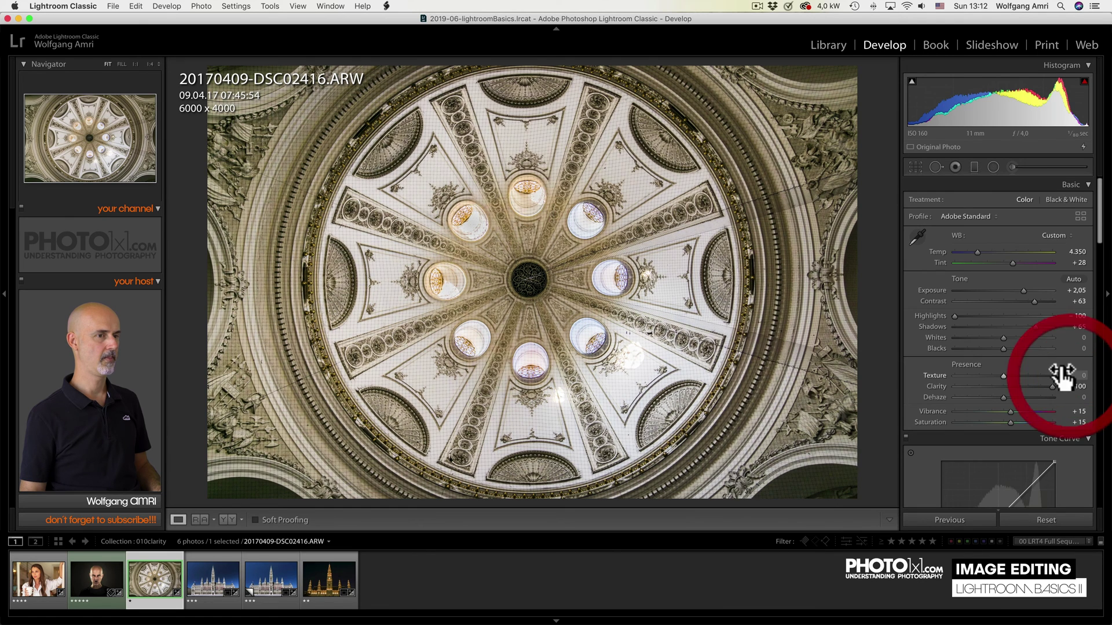
{"action": "double_click", "coordinate": [940, 383]}
{"action": "left_click_drag", "start_coordinate": [1003, 385], "coordinate": [1065, 377]}
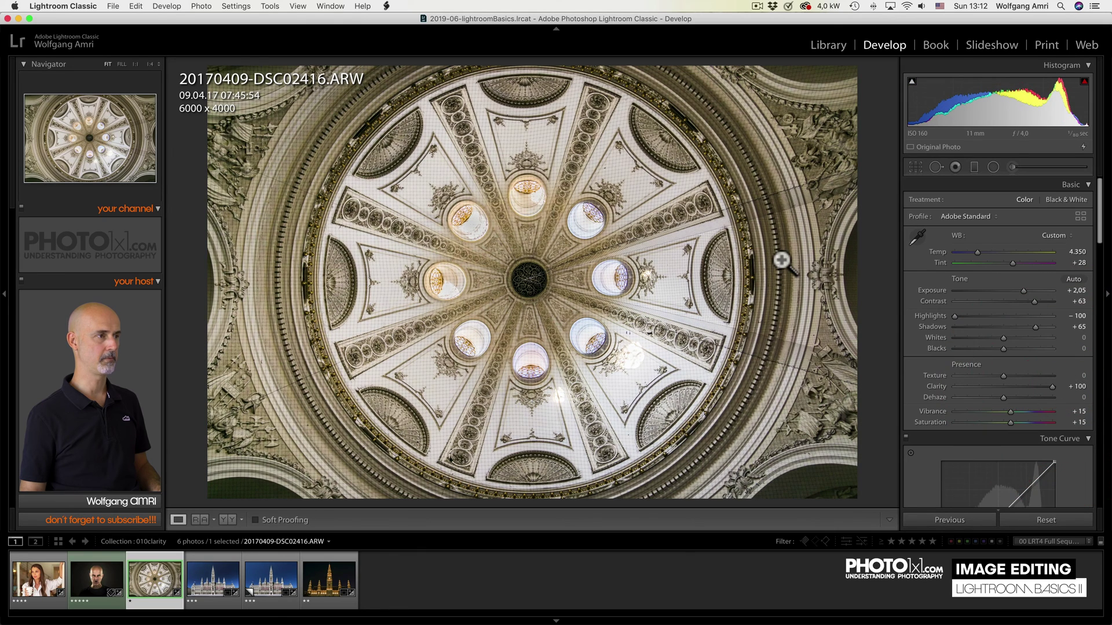
- Set Clarity to +100 on the daytime Vienna city hall photo
{"action": "key", "text": "Right"}
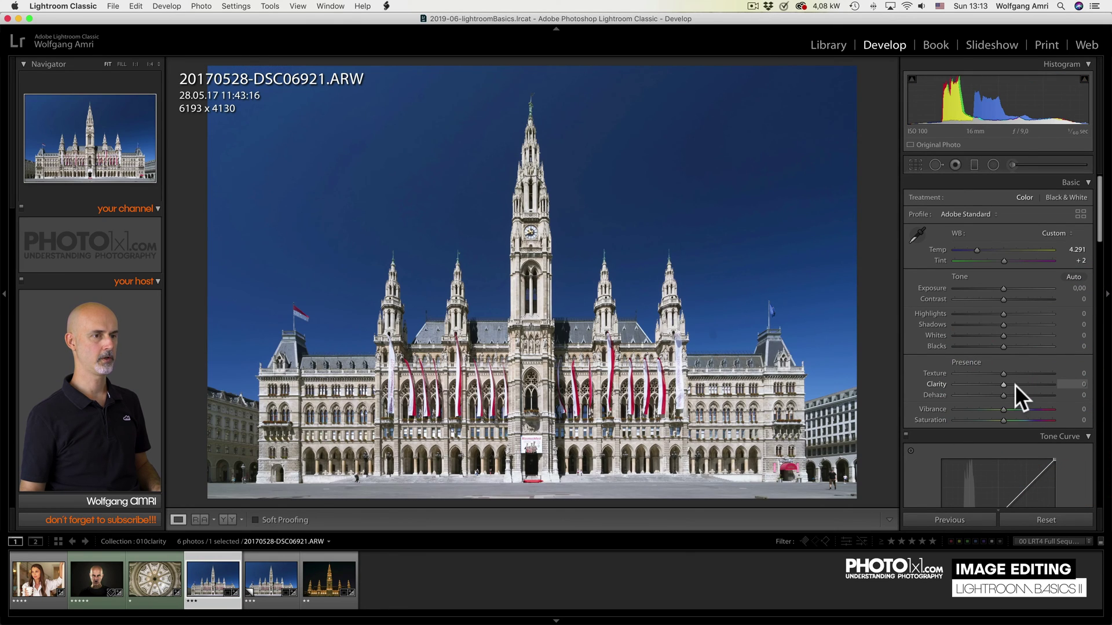
{"action": "left_click_drag", "start_coordinate": [1003, 383], "coordinate": [1068, 382]}
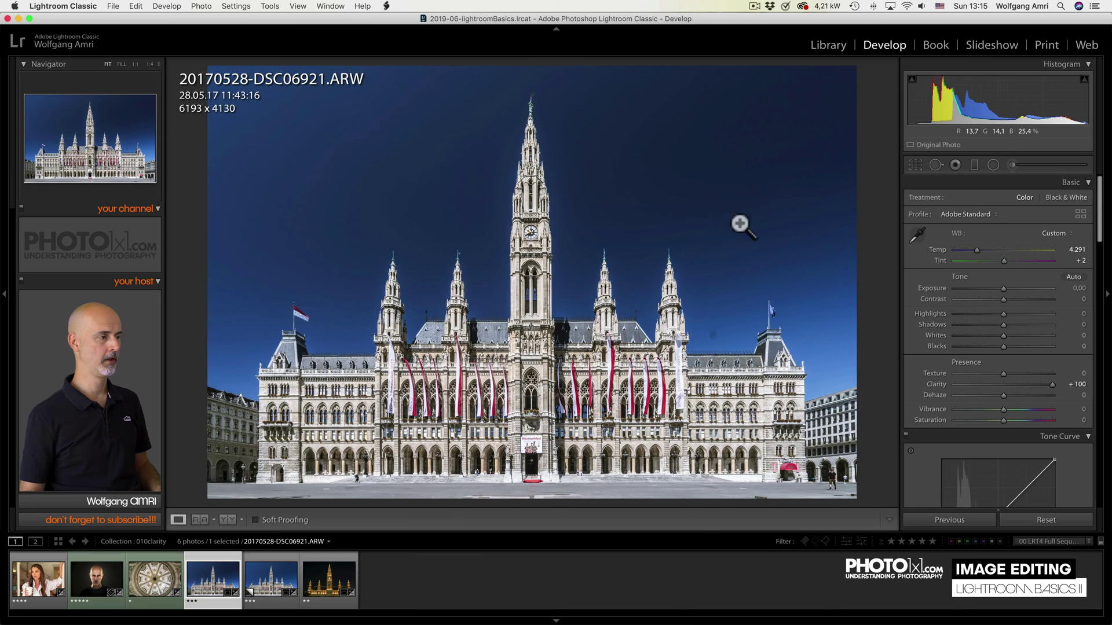
{"action": "key", "text": "Right"}
{"action": "key", "text": "Right"}
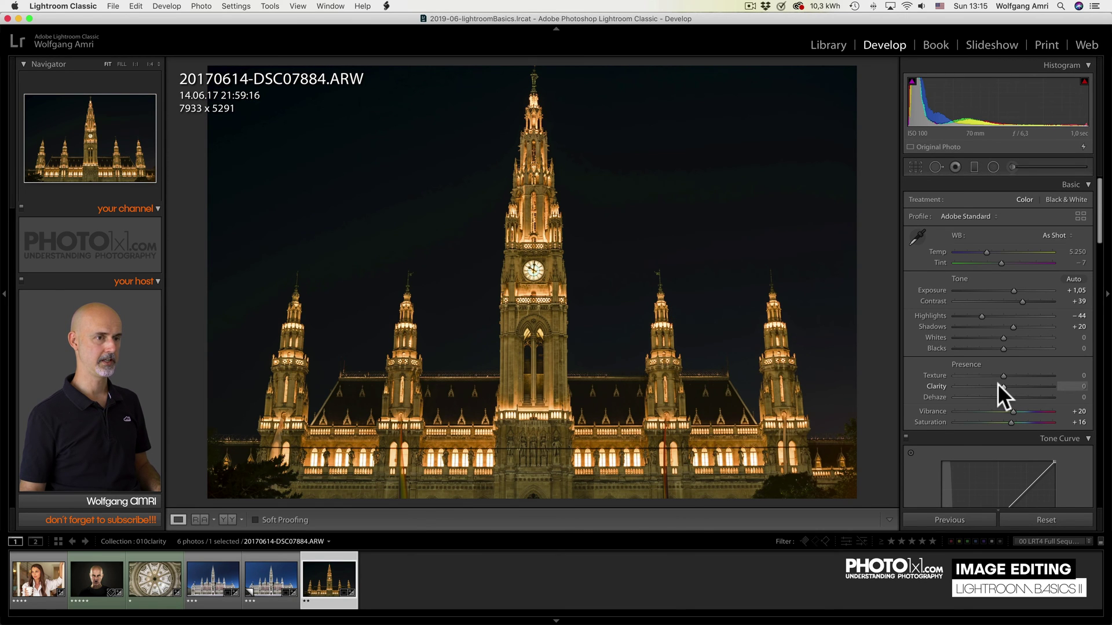
- Raise Clarity to +100 on the night city hall, +57 on the mug portrait, +90 on the shouting man
{"action": "left_click_drag", "start_coordinate": [1001, 385], "coordinate": [1072, 372]}
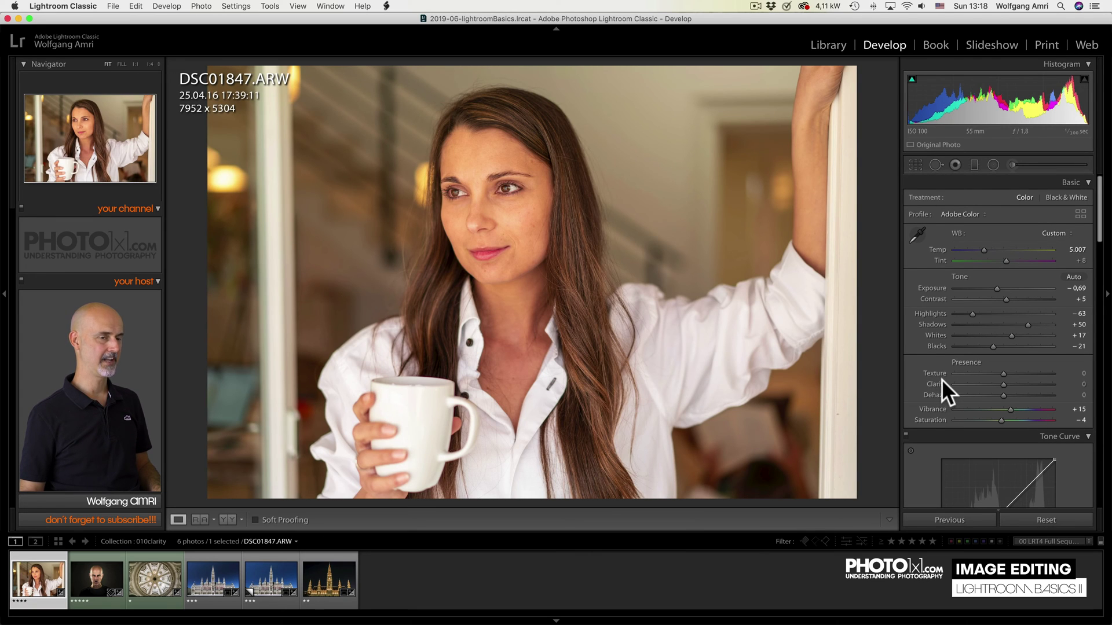
{"action": "left_click_drag", "start_coordinate": [1003, 384], "coordinate": [1055, 377]}
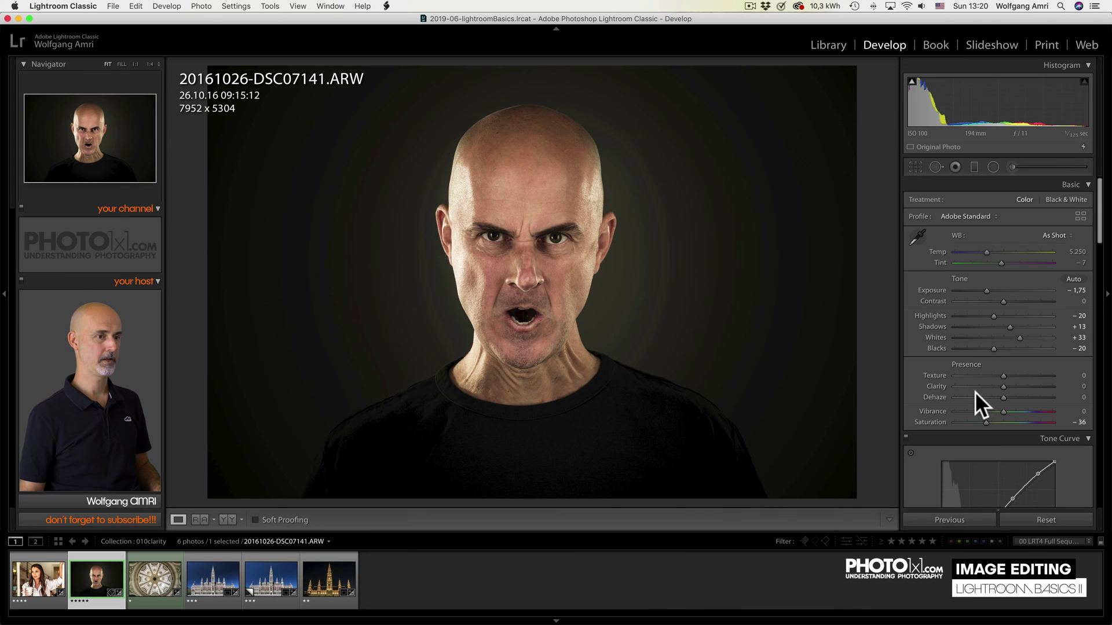
{"action": "left_click_drag", "start_coordinate": [1003, 385], "coordinate": [1049, 384]}
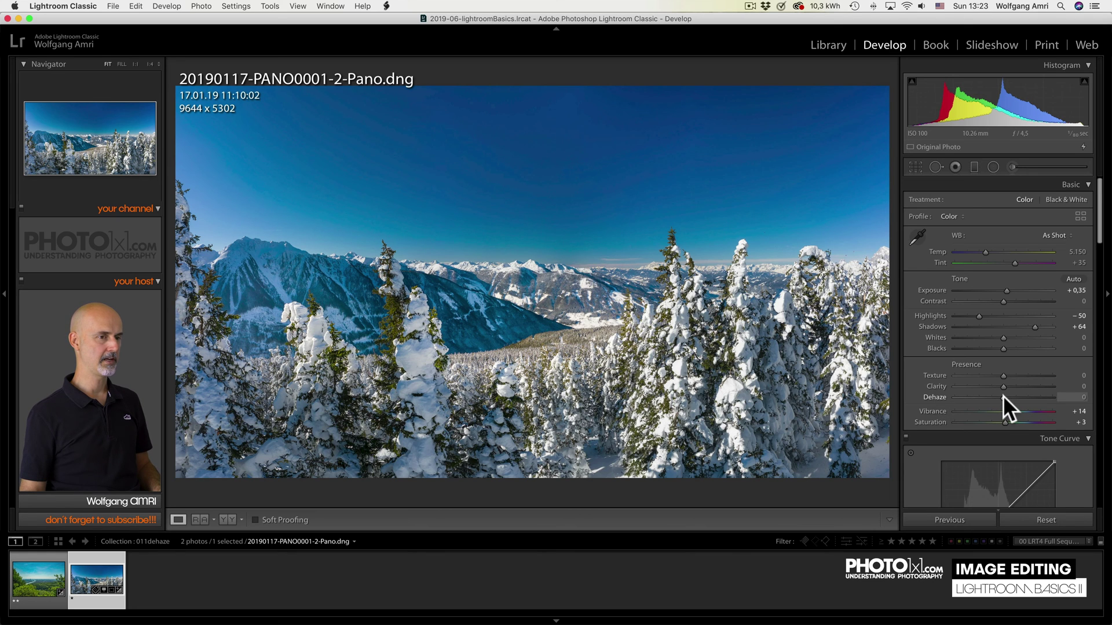
- Set Dehaze to +41 on the snowy panorama, deepening the blue sky
{"action": "left_click_drag", "start_coordinate": [1003, 394], "coordinate": [1022, 394]}
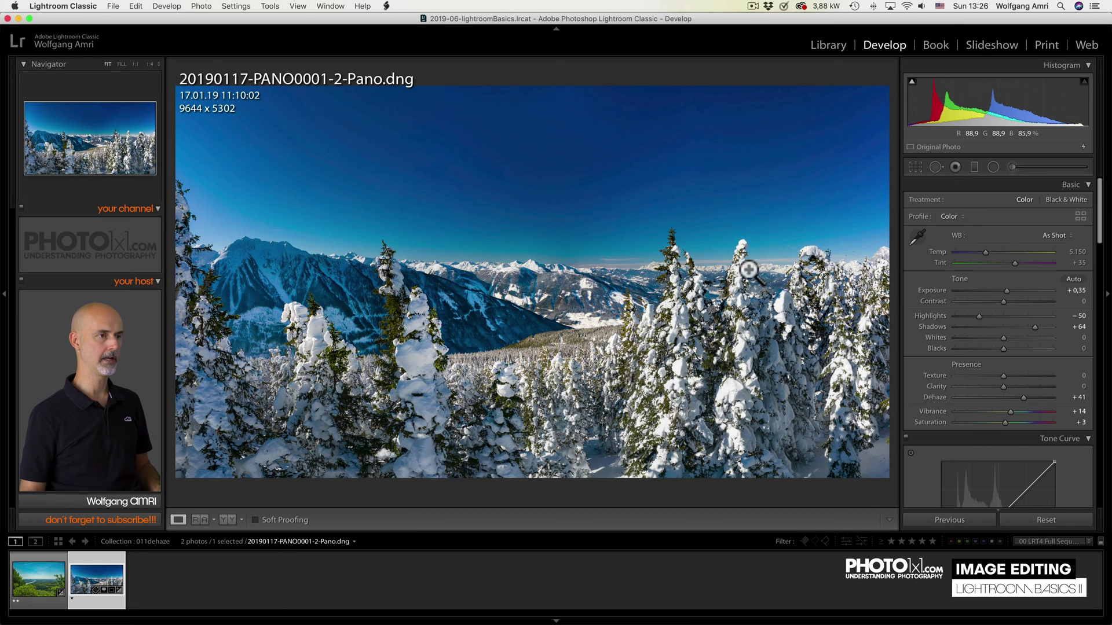
- Switch to the Adjustment Brush and set its Dehaze to 19
{"action": "left_click", "coordinate": [1019, 164]}
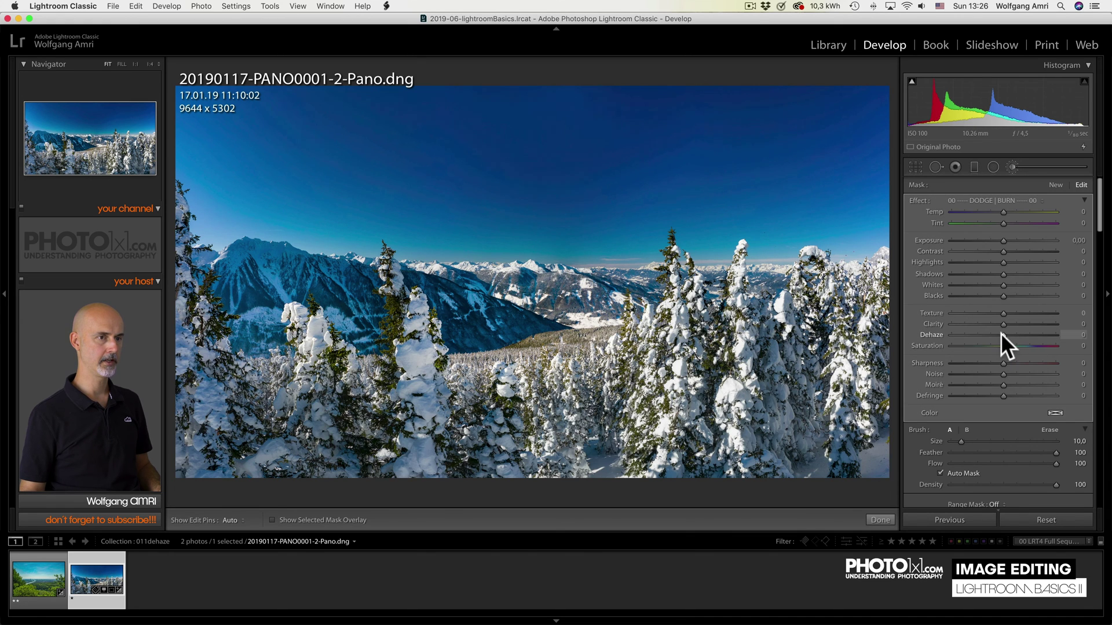
{"action": "left_click_drag", "start_coordinate": [1003, 335], "coordinate": [1035, 334]}
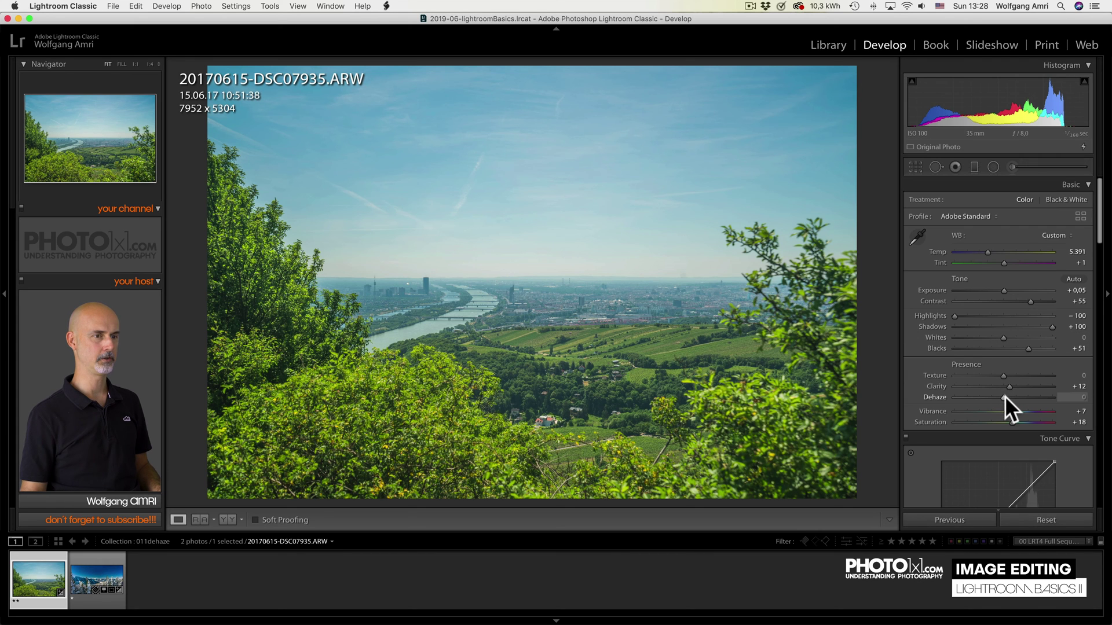
- Set Dehaze to +35 on the river valley view to clear the distant city
{"action": "left_click_drag", "start_coordinate": [1004, 396], "coordinate": [1019, 396]}
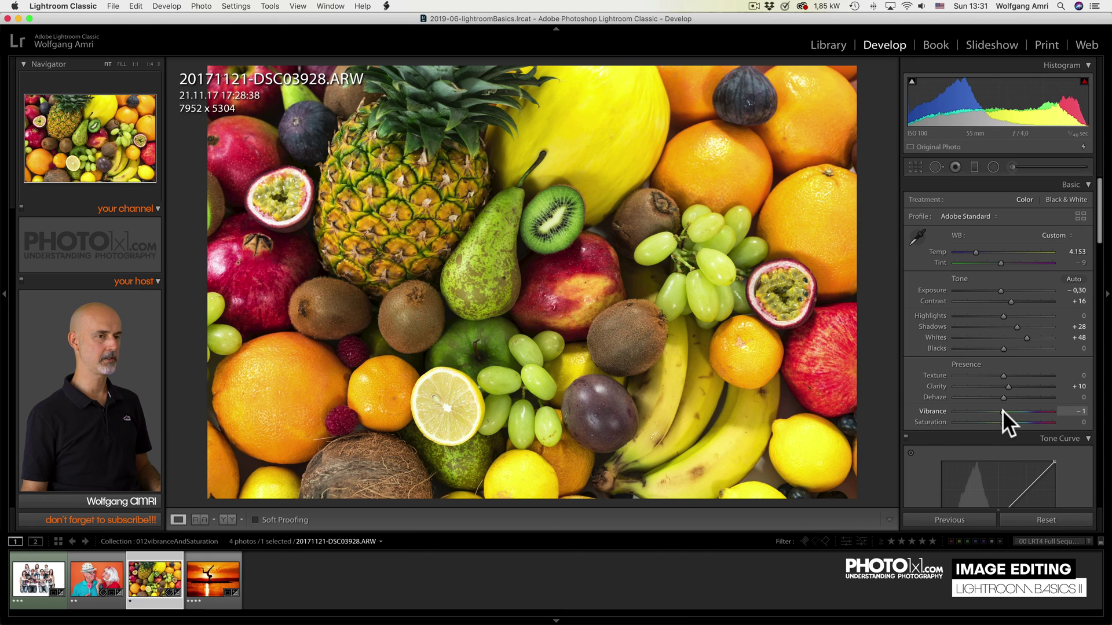
- Give the fruit photo Vibrance +22 and Saturation +21
{"action": "left_click_drag", "start_coordinate": [1002, 410], "coordinate": [1012, 410]}
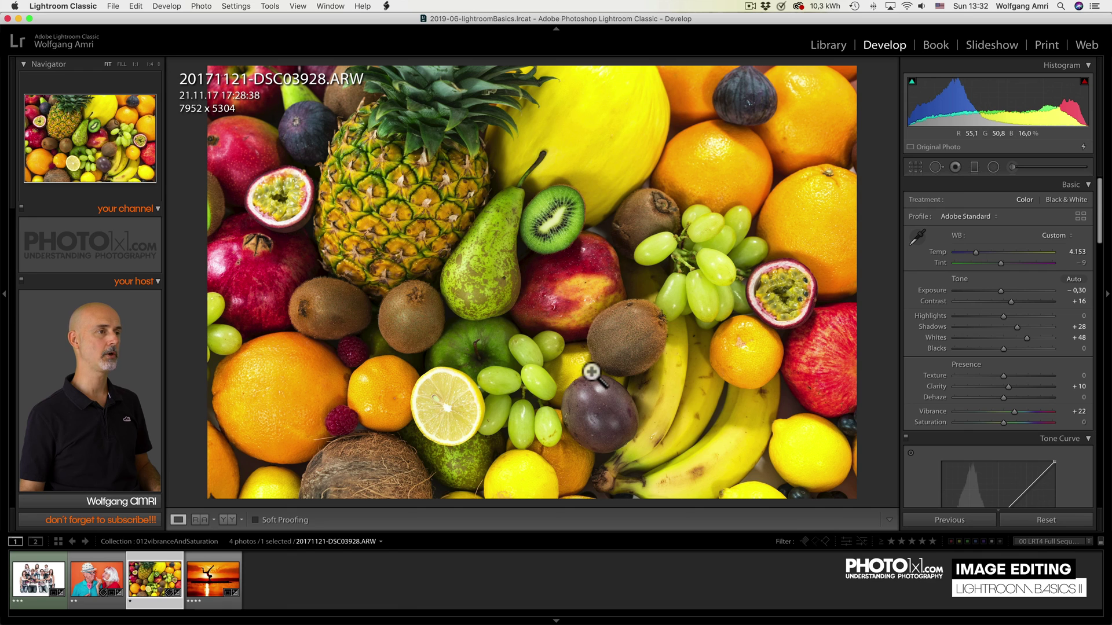
{"action": "left_click_drag", "start_coordinate": [1003, 420], "coordinate": [1012, 419]}
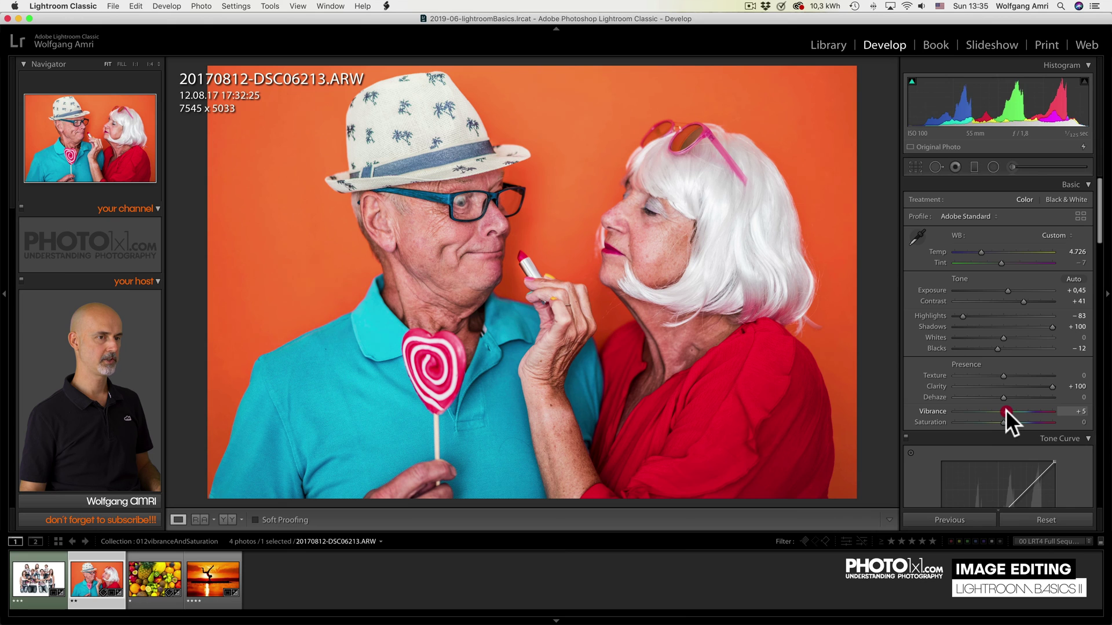
- Set Vibrance to +23 and Saturation to +16 on the elderly couple photo
{"action": "left_click_drag", "start_coordinate": [1007, 408], "coordinate": [1014, 409]}
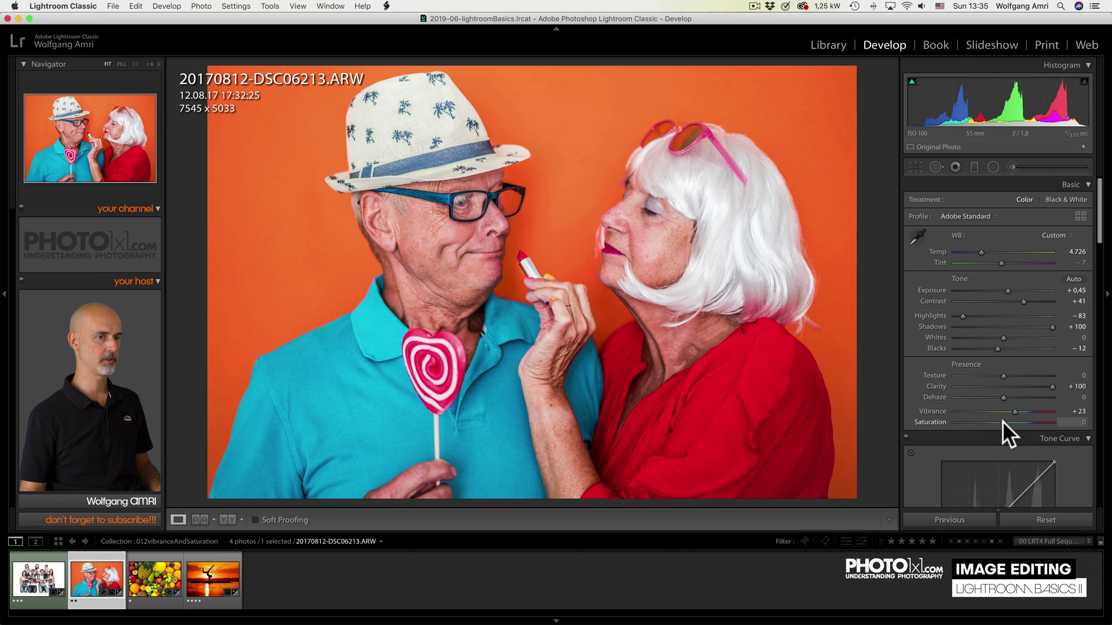
{"action": "left_click_drag", "start_coordinate": [1002, 423], "coordinate": [1009, 419]}
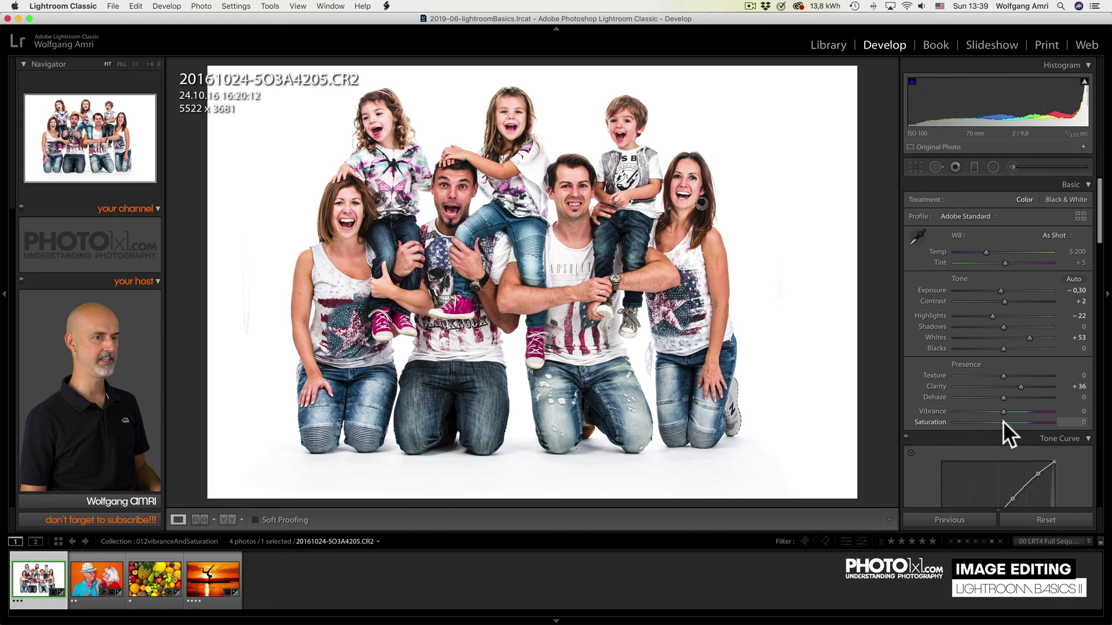
- Desaturate the family group photo to Saturation −25
{"action": "left_click_drag", "start_coordinate": [1003, 423], "coordinate": [994, 424]}
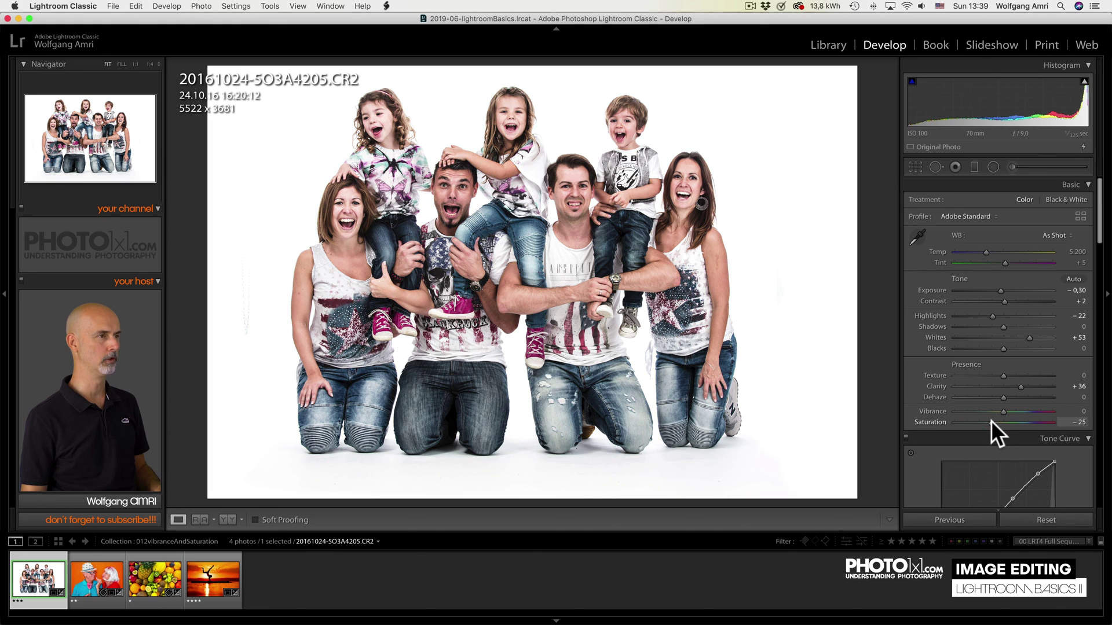
{"action": "left_click_drag", "start_coordinate": [990, 422], "coordinate": [990, 421]}
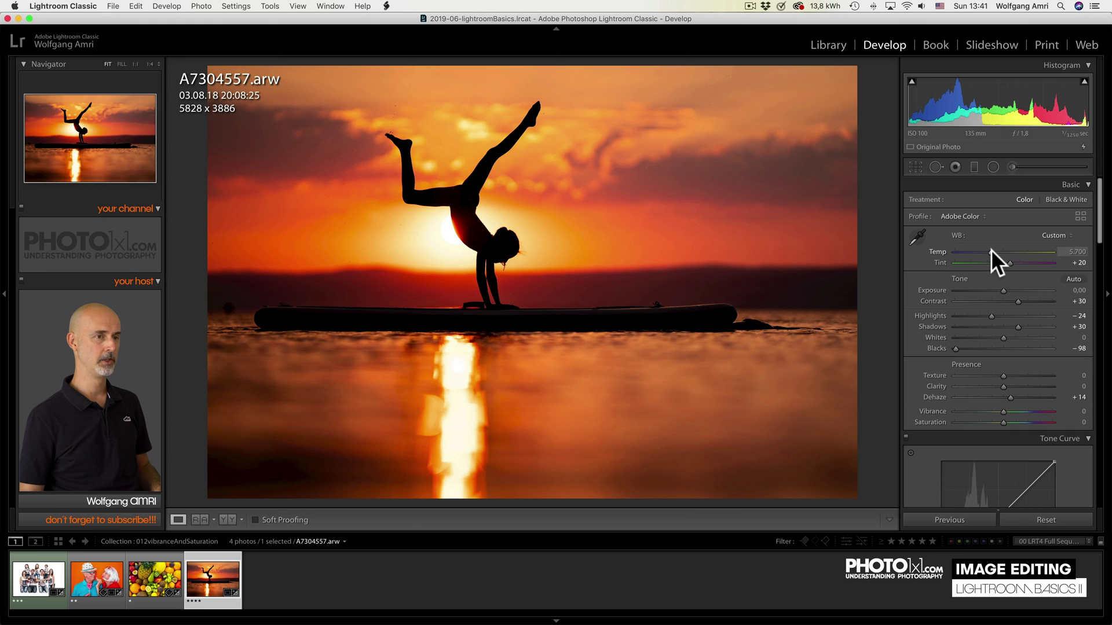
- Push the white balance Temp to its maximum of 50,000 for a deep orange paddleboard sunset
{"action": "left_click_drag", "start_coordinate": [991, 250], "coordinate": [1062, 246]}
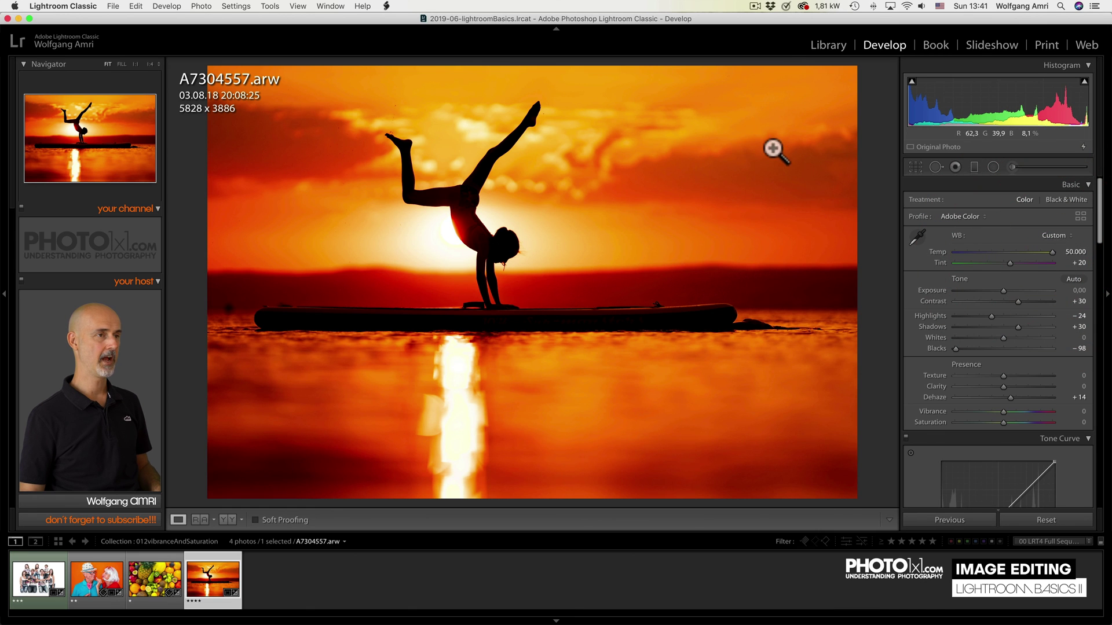